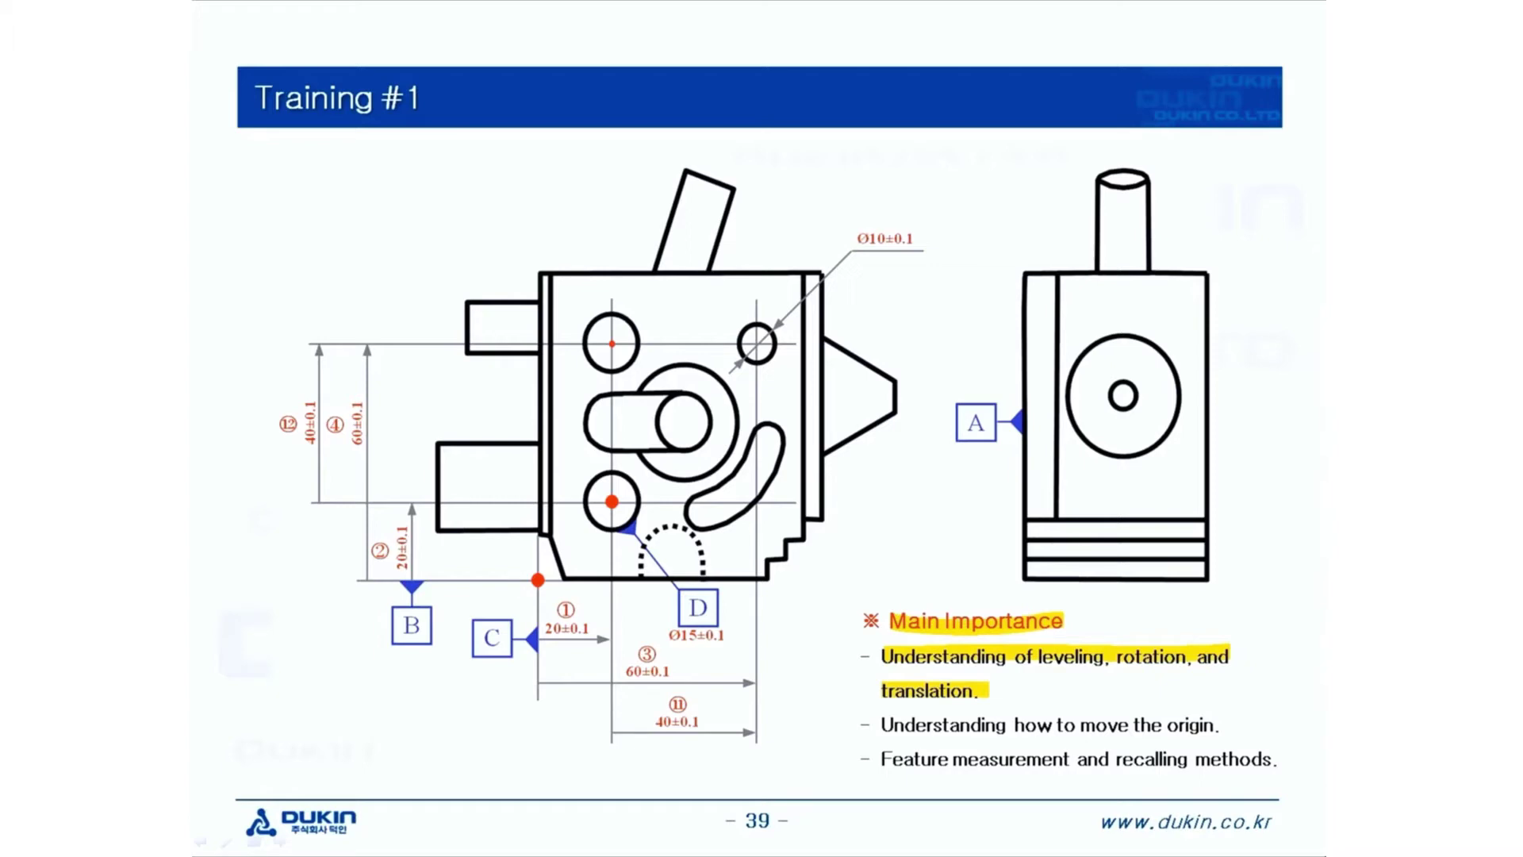
Highlight datums A, B and C plus the part's bottom baseline and left edge in yellow.
mouse_move(942, 444)
mouse_down()
mouse_move(949, 406)
mouse_move(988, 395)
mouse_move(1004, 437)
mouse_move(956, 445)
mouse_move(951, 407)
mouse_move(949, 436)
mouse_up()
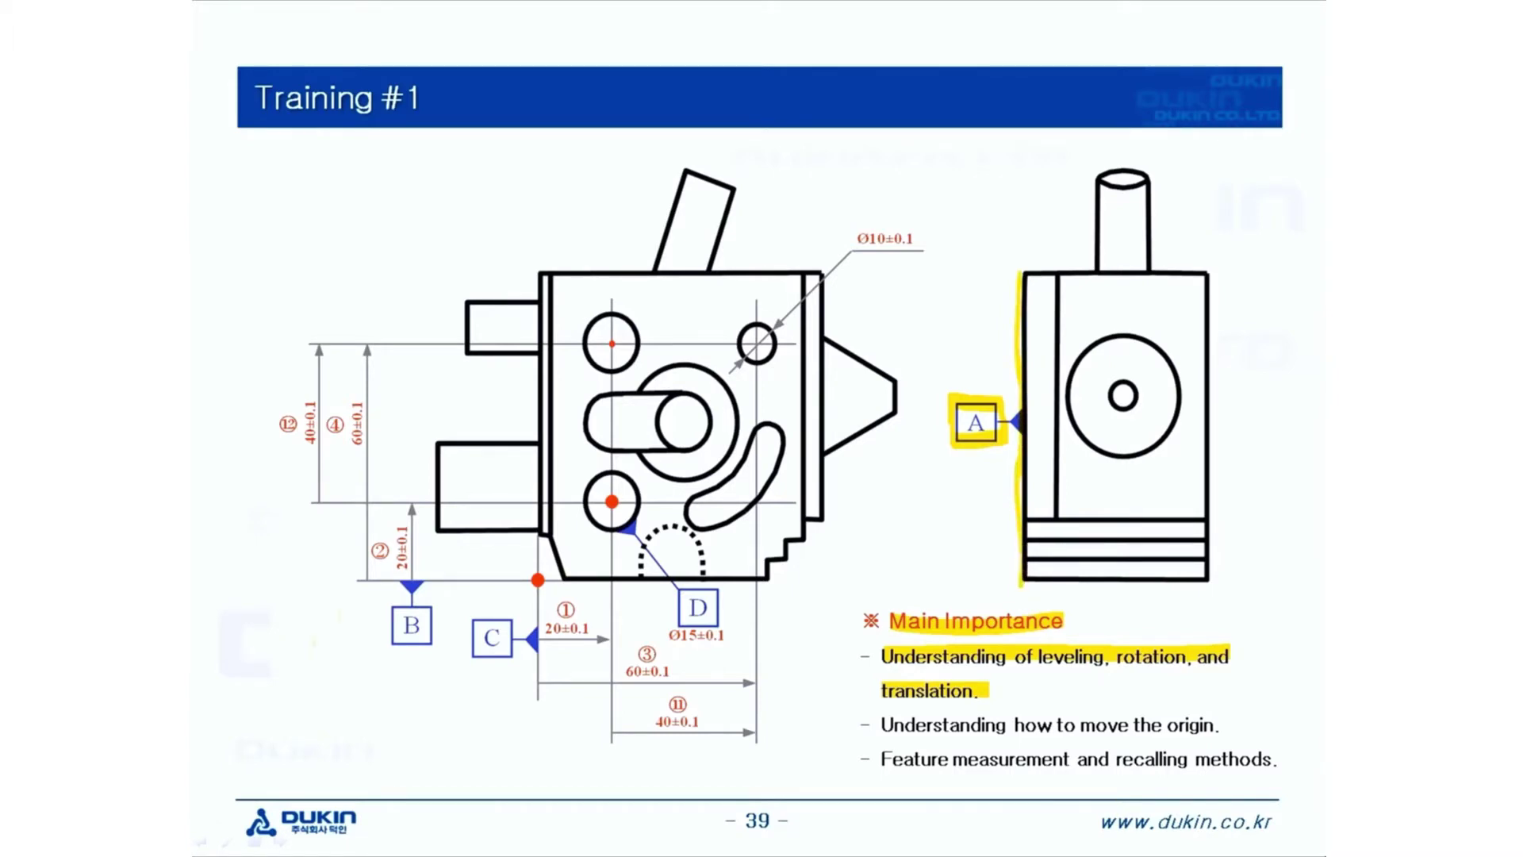
mouse_move(386, 615)
mouse_down()
mouse_move(421, 605)
mouse_move(435, 651)
mouse_move(404, 654)
mouse_move(391, 608)
mouse_up()
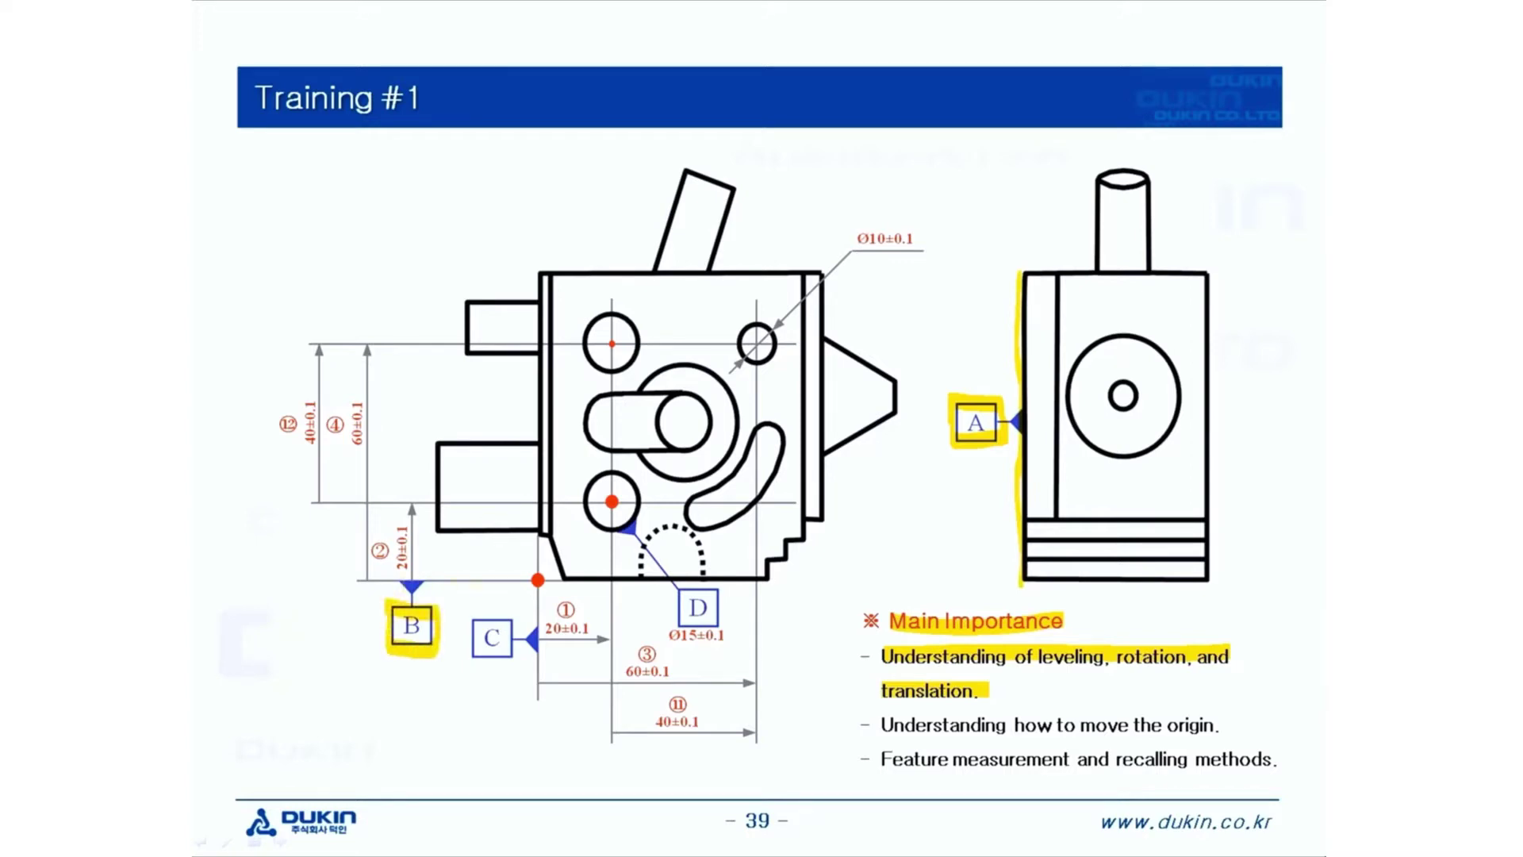
drag(479, 585, 782, 593)
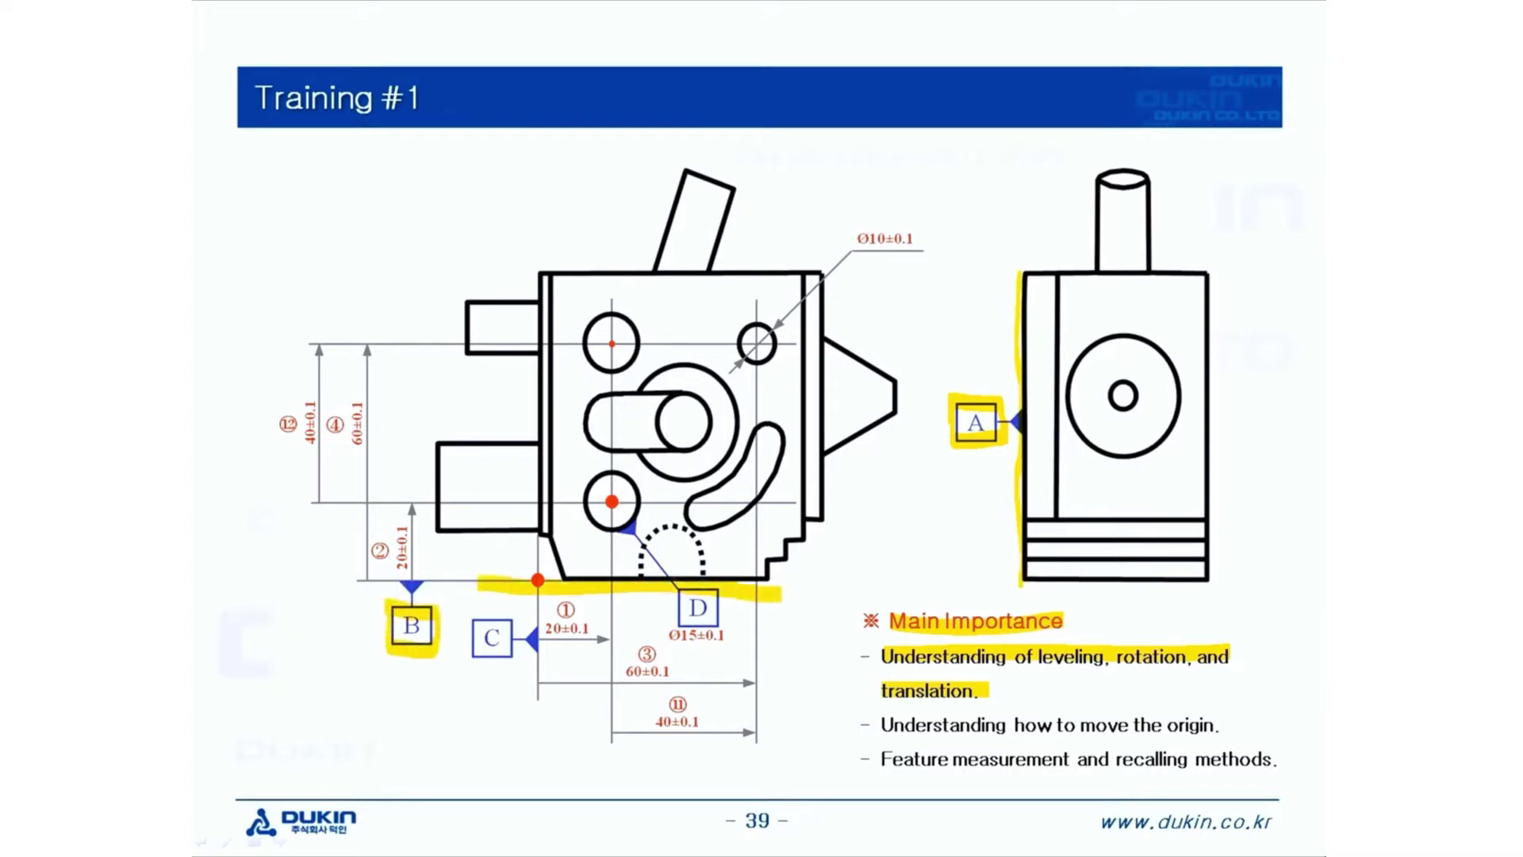
mouse_move(470, 612)
mouse_down()
mouse_move(474, 660)
mouse_move(513, 656)
mouse_move(460, 613)
mouse_up()
drag(535, 271, 536, 543)
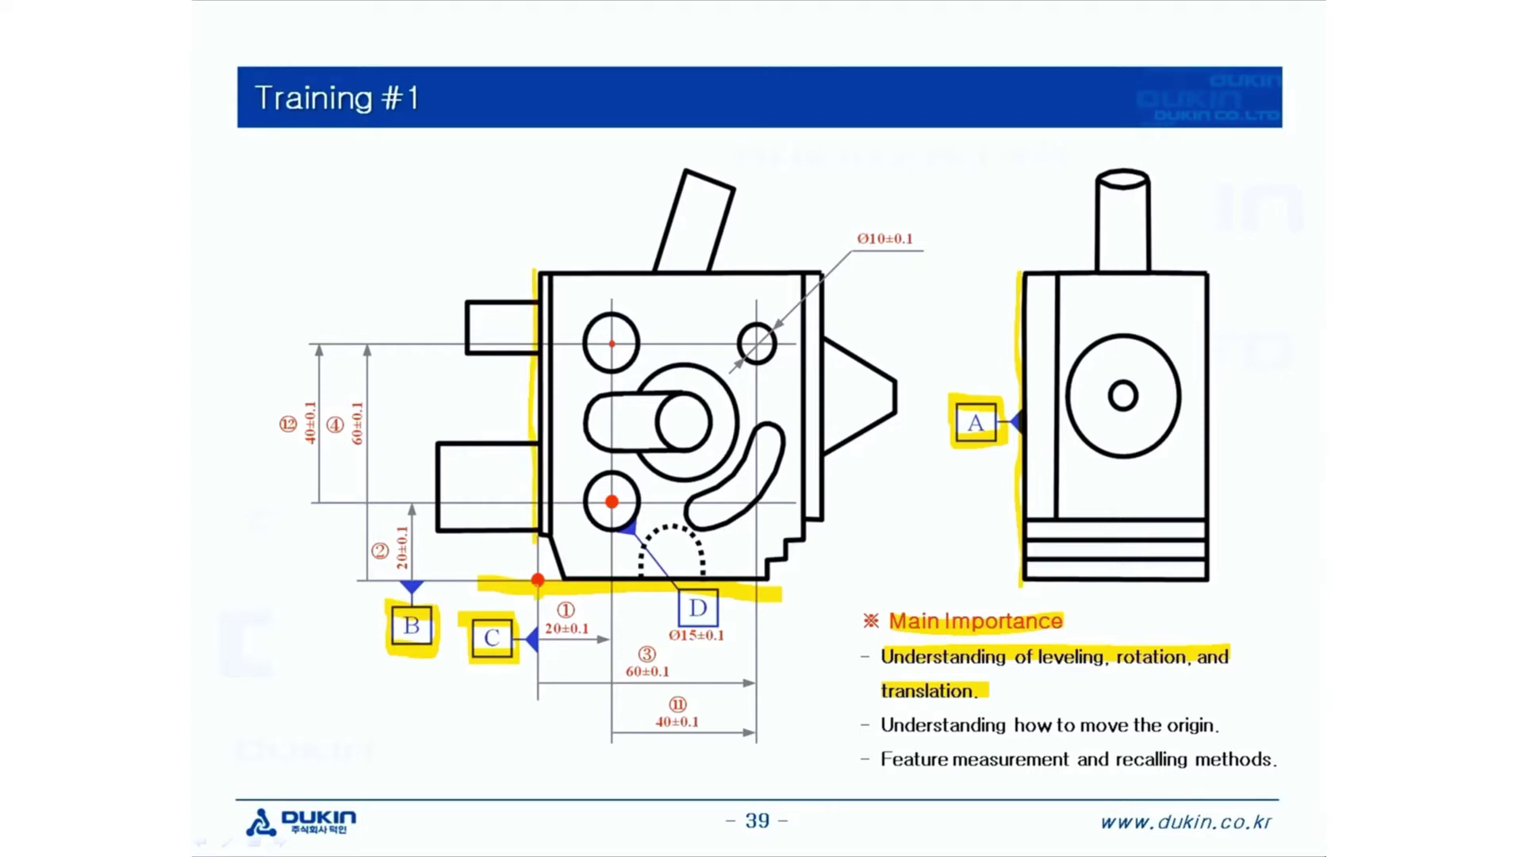
Highlight the corner origin dot, both 20±0.1 and 60±0.1 dimensions, and the two holes.
mouse_move(538, 600)
mouse_down()
mouse_move(509, 551)
mouse_move(560, 567)
mouse_move(546, 603)
mouse_up()
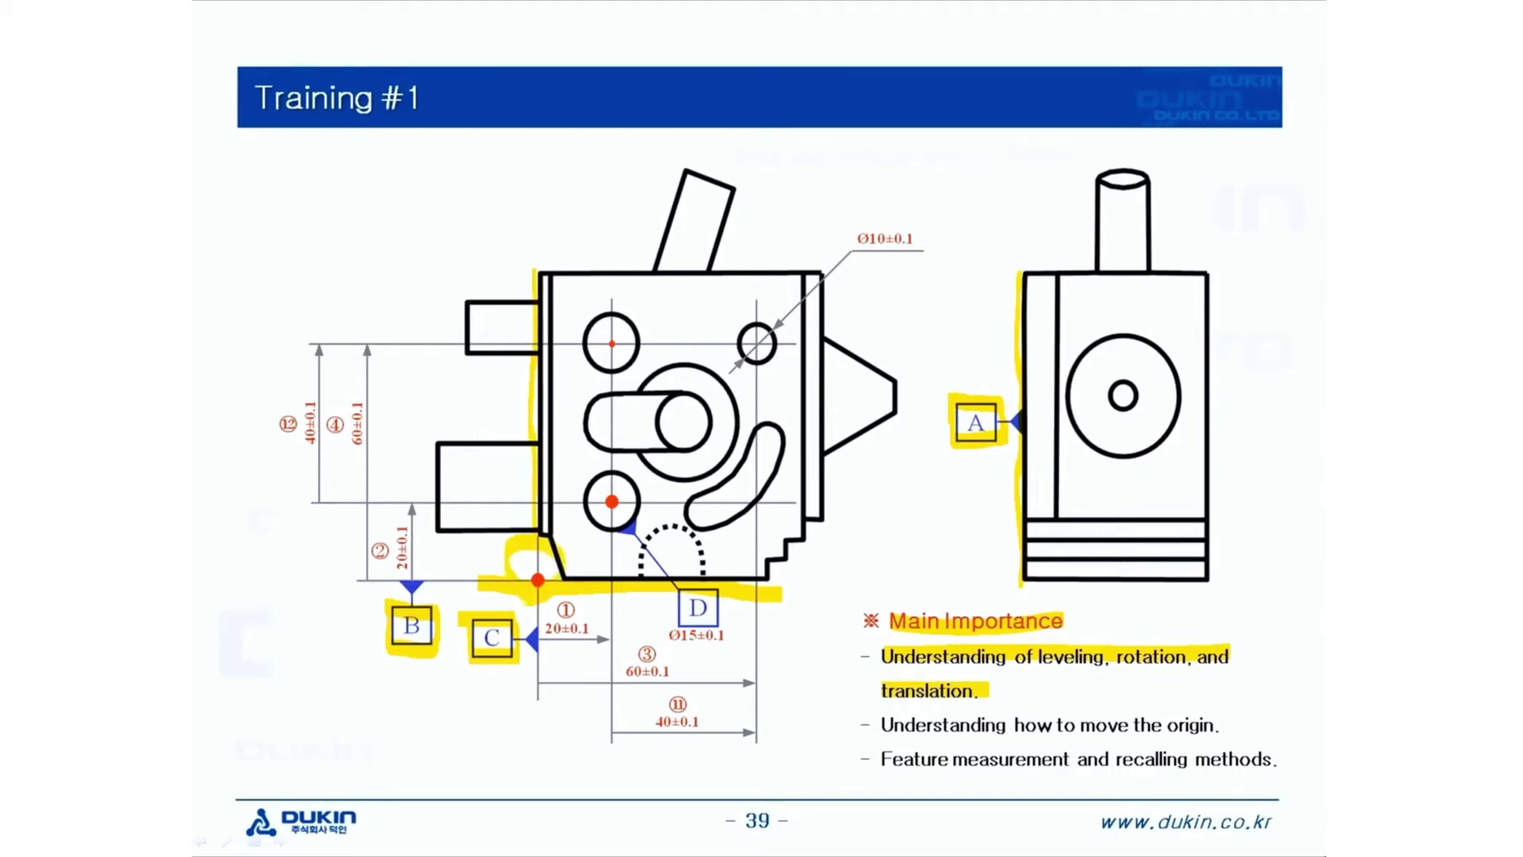
drag(546, 628, 591, 629)
drag(402, 556, 401, 521)
drag(620, 671, 672, 671)
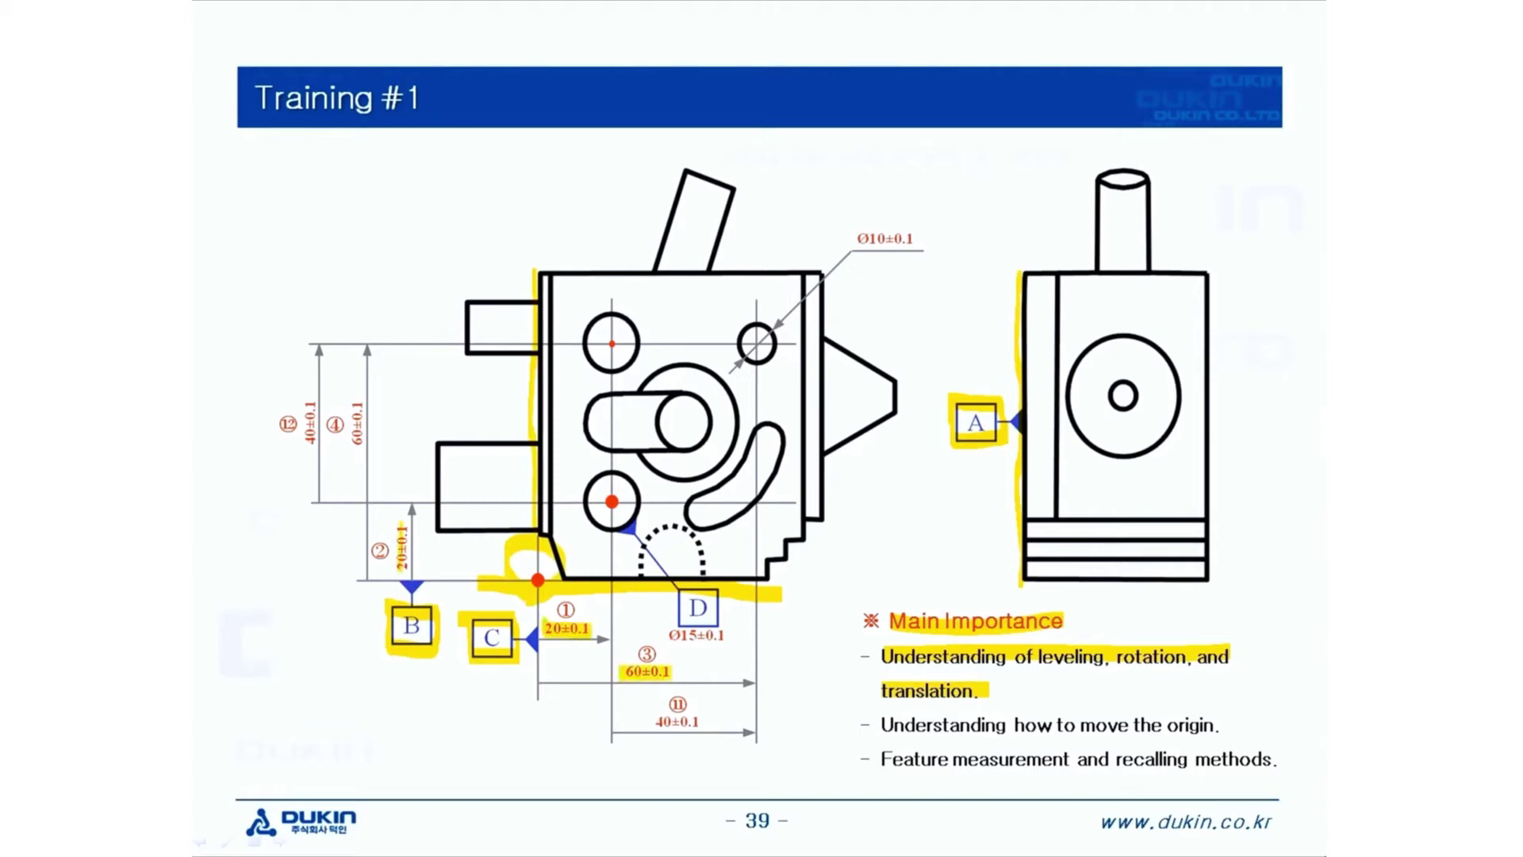
mouse_move(351, 401)
mouse_down()
mouse_move(352, 452)
mouse_move(360, 401)
mouse_up()
mouse_move(609, 466)
mouse_down()
mouse_move(586, 518)
mouse_move(626, 521)
mouse_move(610, 464)
mouse_up()
mouse_move(752, 324)
mouse_down()
mouse_move(749, 363)
mouse_move(777, 328)
mouse_move(759, 308)
mouse_move(734, 331)
mouse_up()
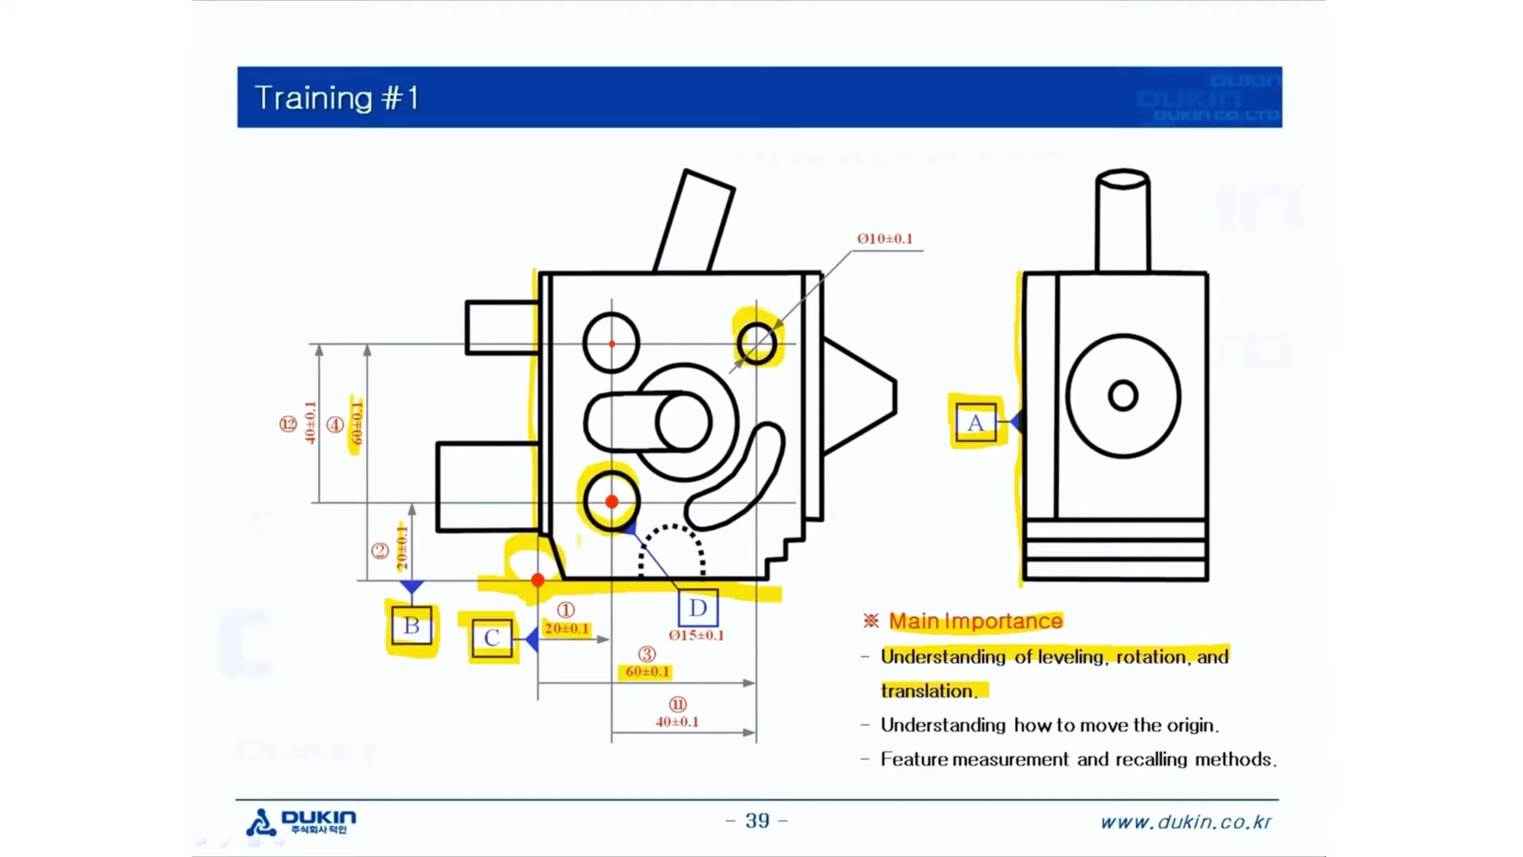
Mark datum D (Ø15±0.1), both 40±0.1 dimensions, and the origin and recall bullet points.
mouse_move(669, 591)
mouse_down()
mouse_move(671, 630)
mouse_move(730, 634)
mouse_move(728, 599)
mouse_up()
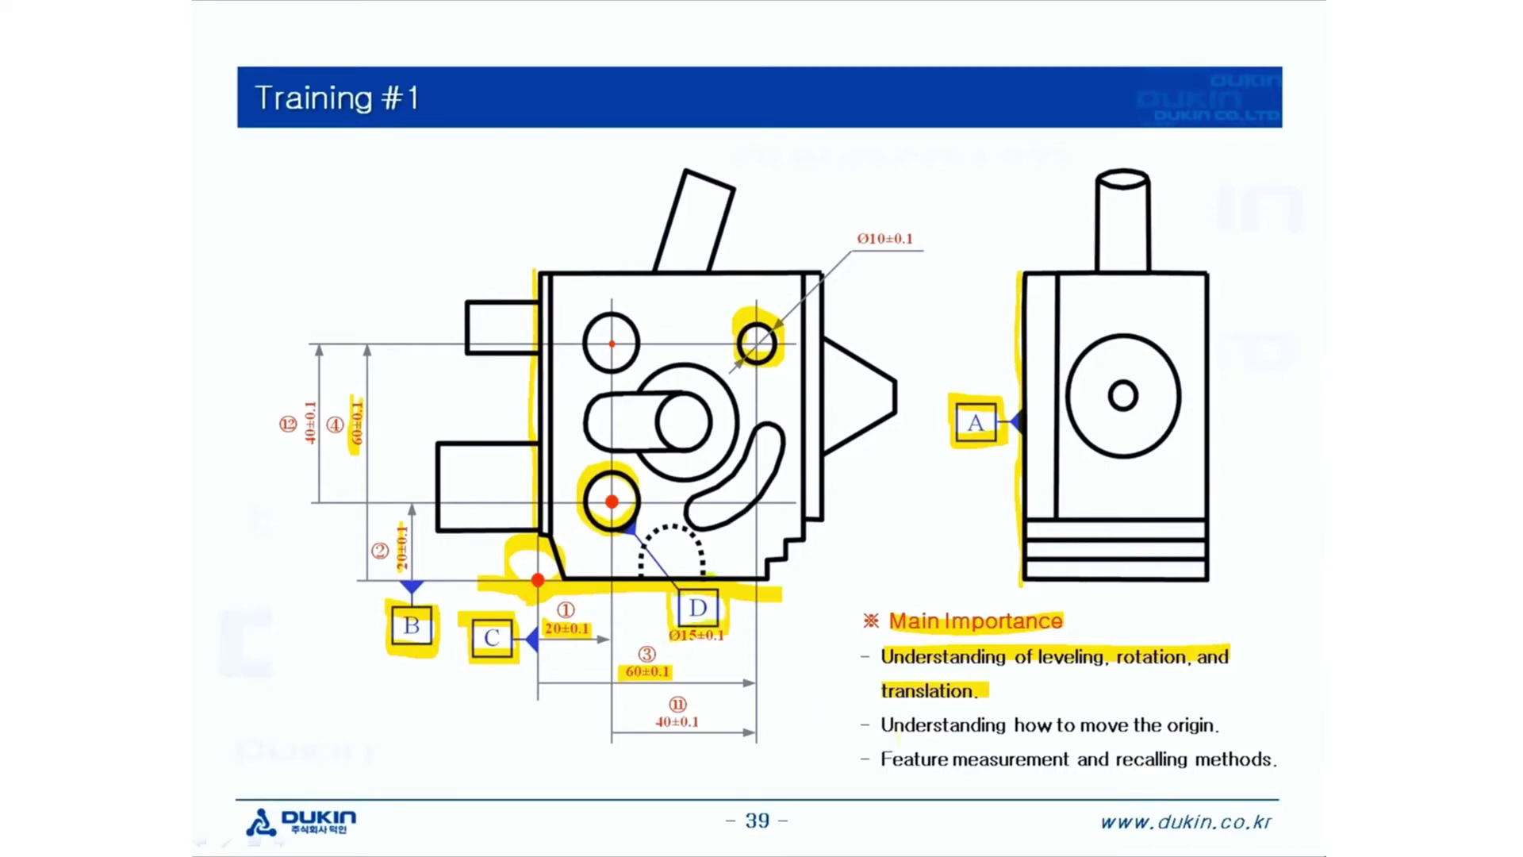
drag(880, 722, 1222, 723)
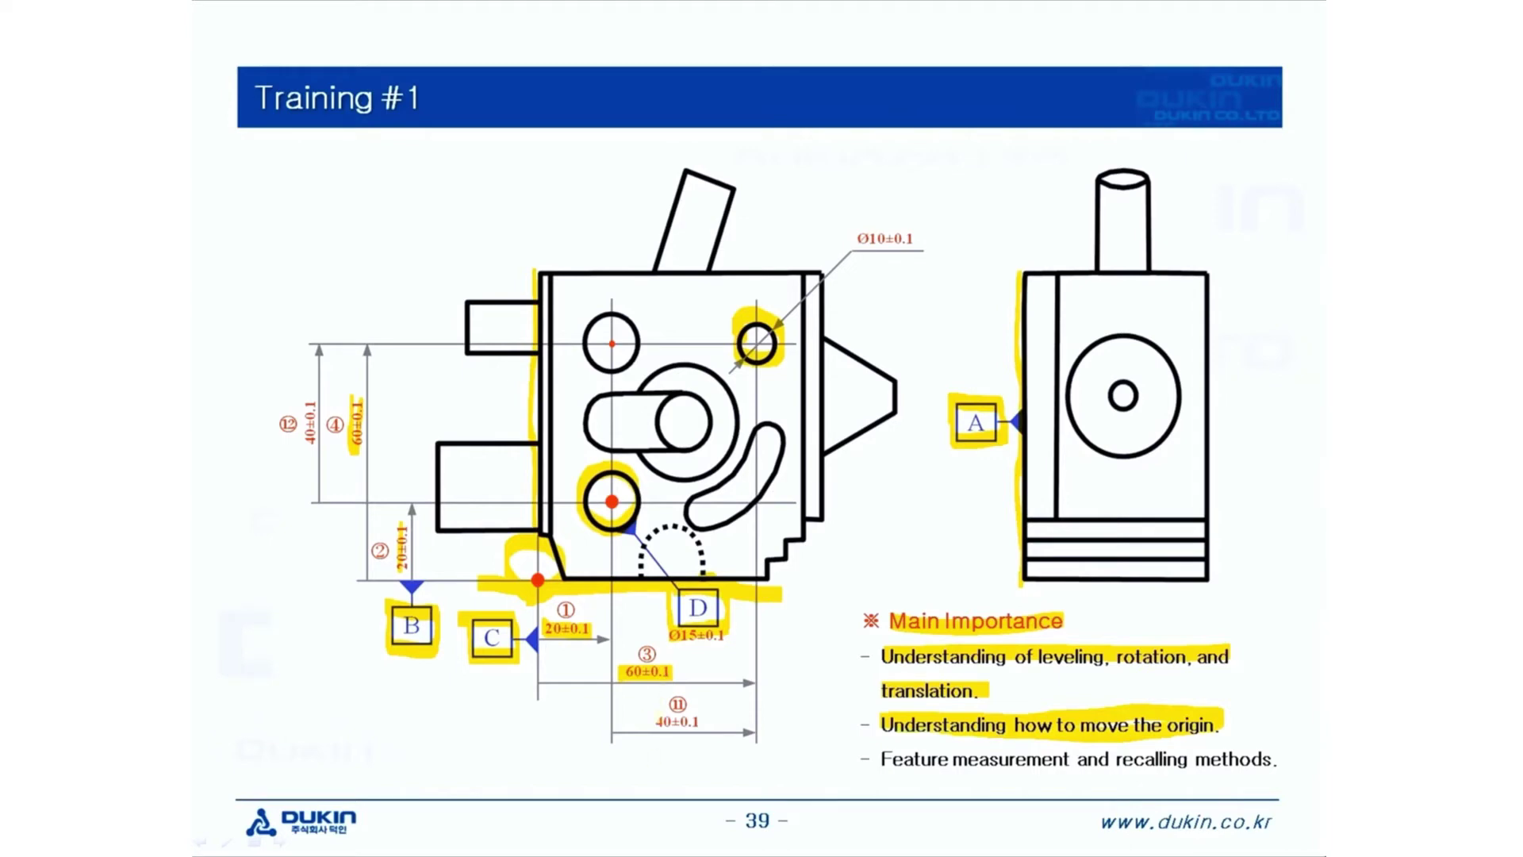
drag(644, 721, 716, 720)
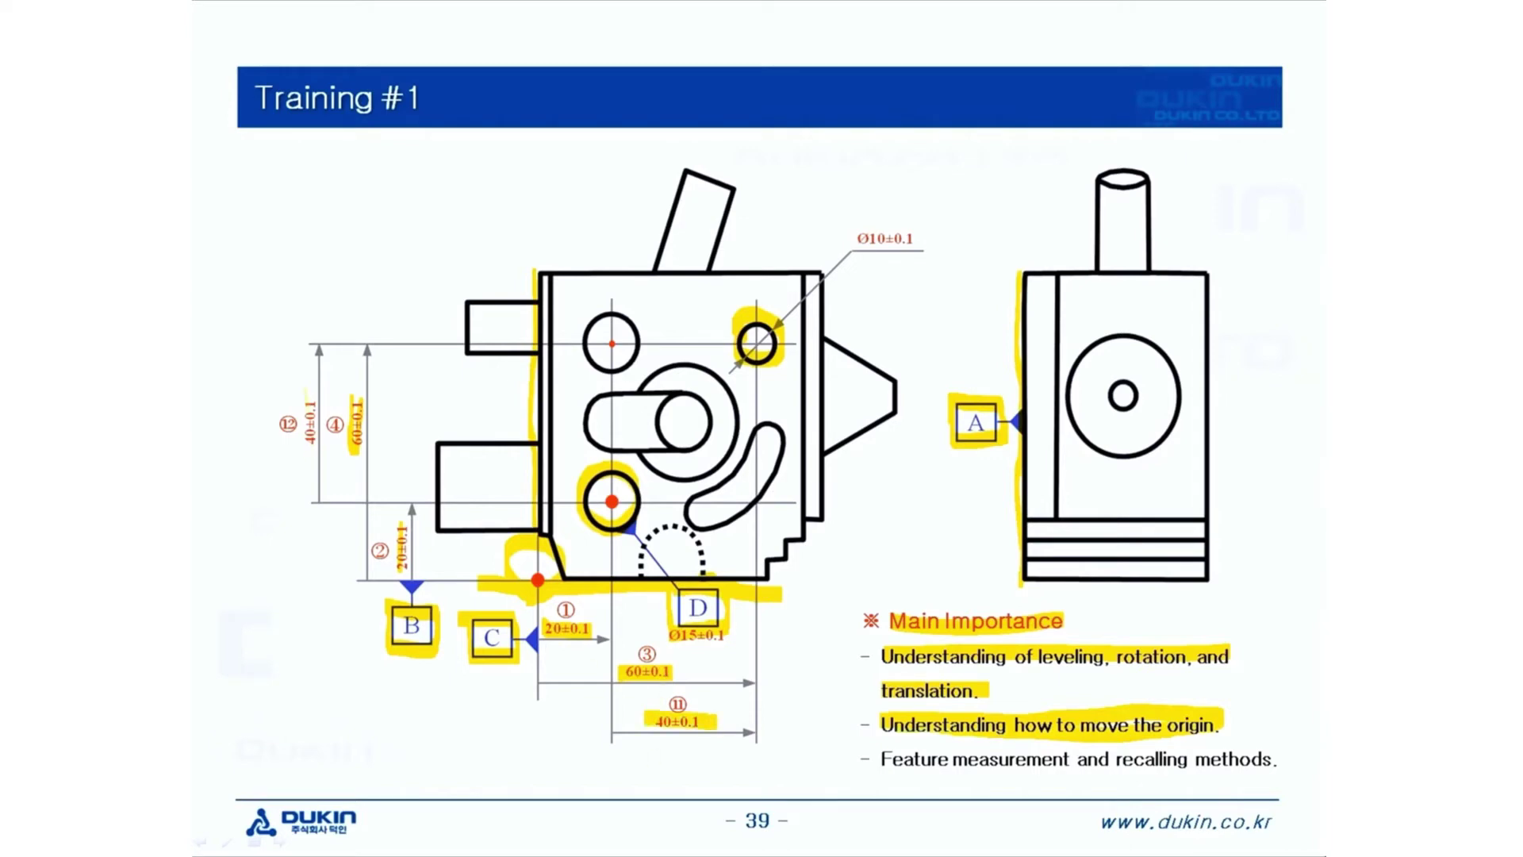
drag(306, 387, 304, 454)
drag(881, 759, 1274, 761)
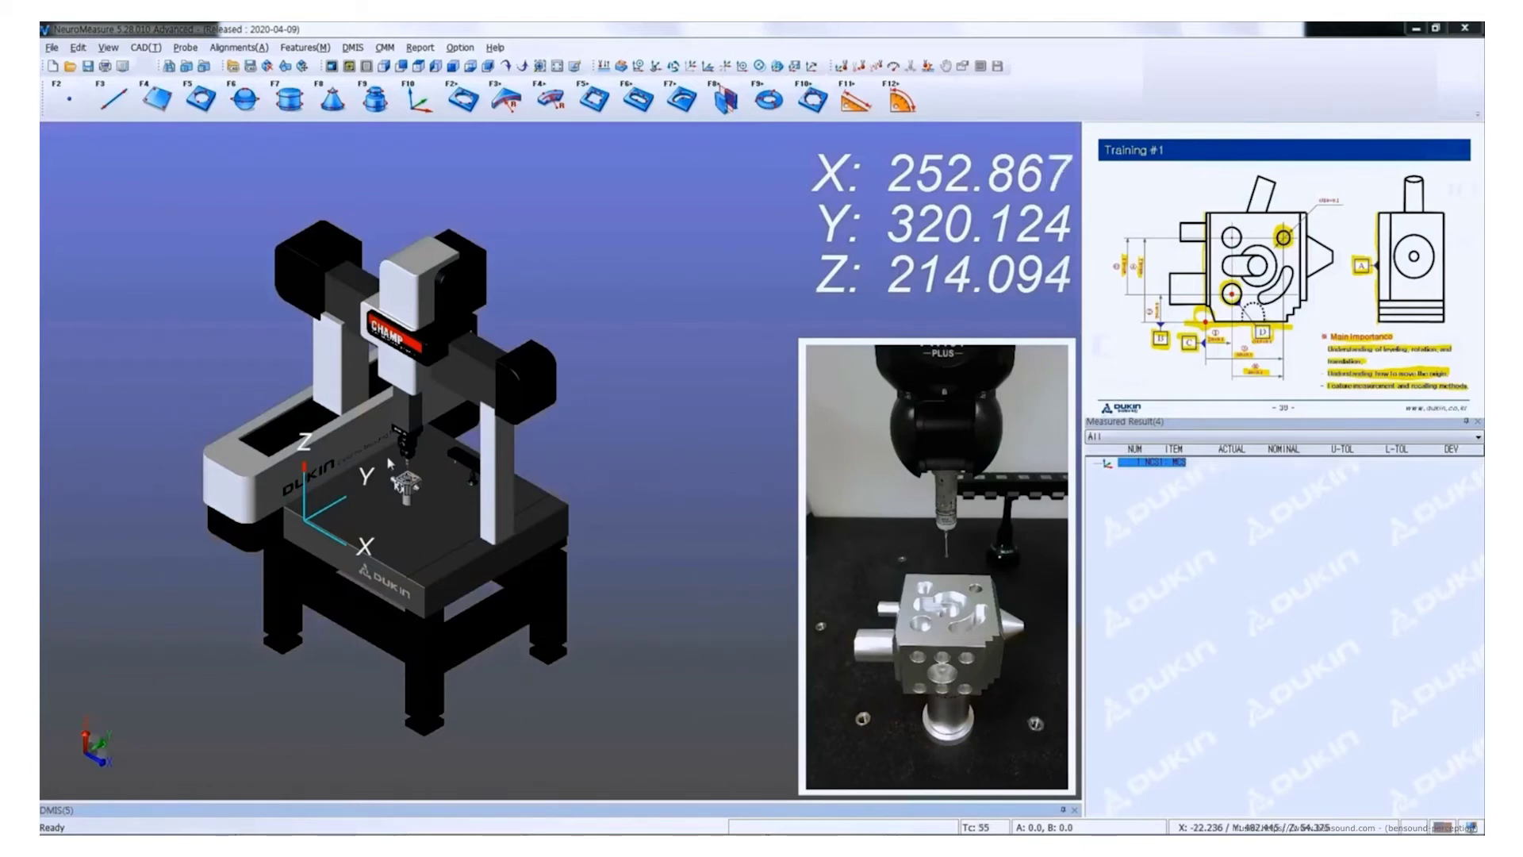
Adjust the 3D view and measure plane PL1 on the top face with F4, giving Z 171.316.
scroll(379, 472, up, 5)
scroll(383, 508, up, 5)
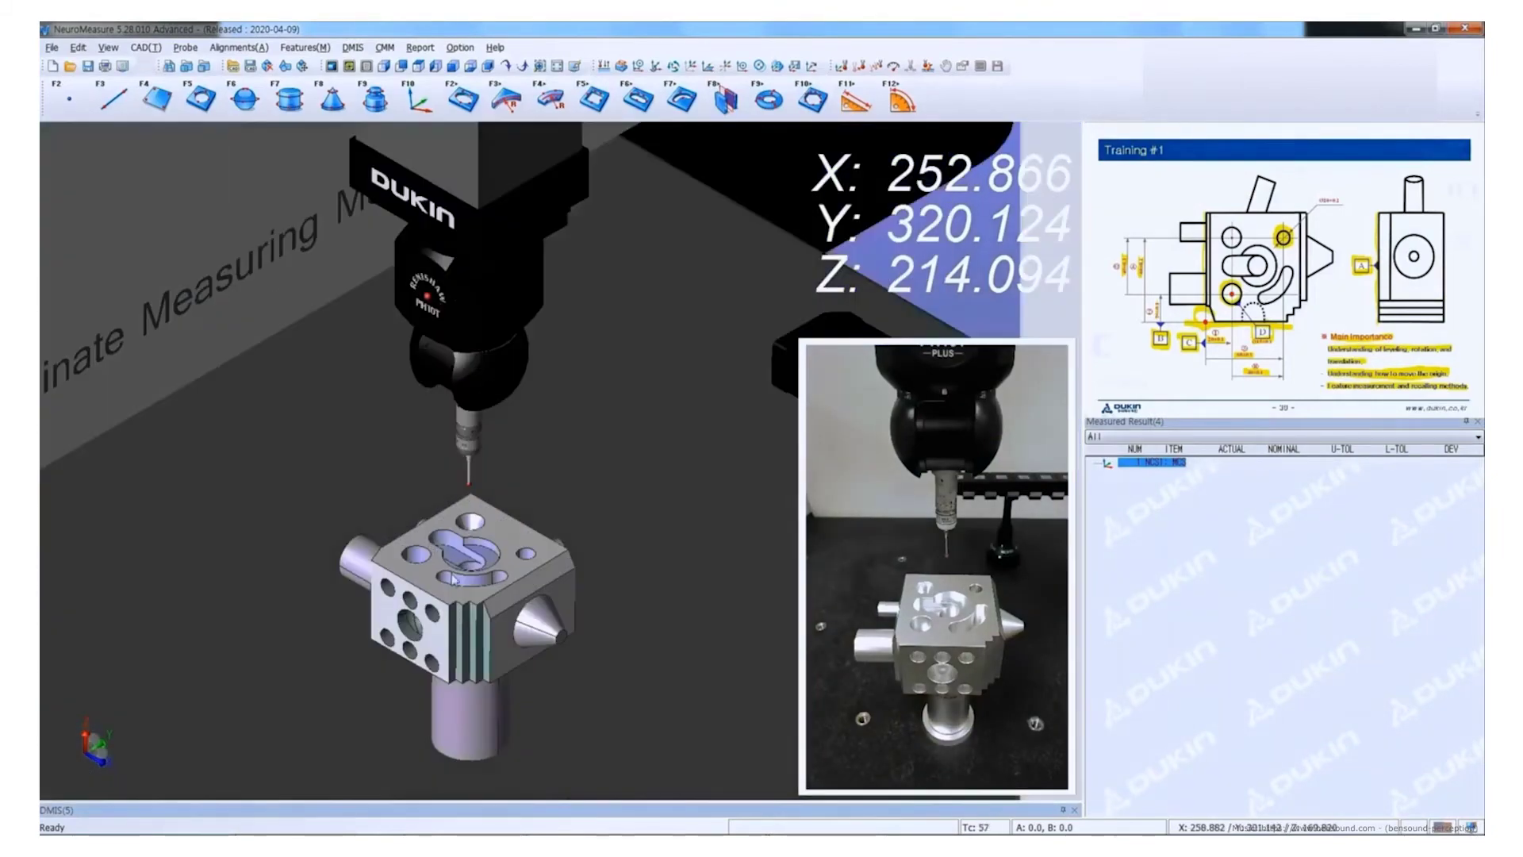
scroll(384, 508, down, 5)
middle_drag(384, 509, 433, 529)
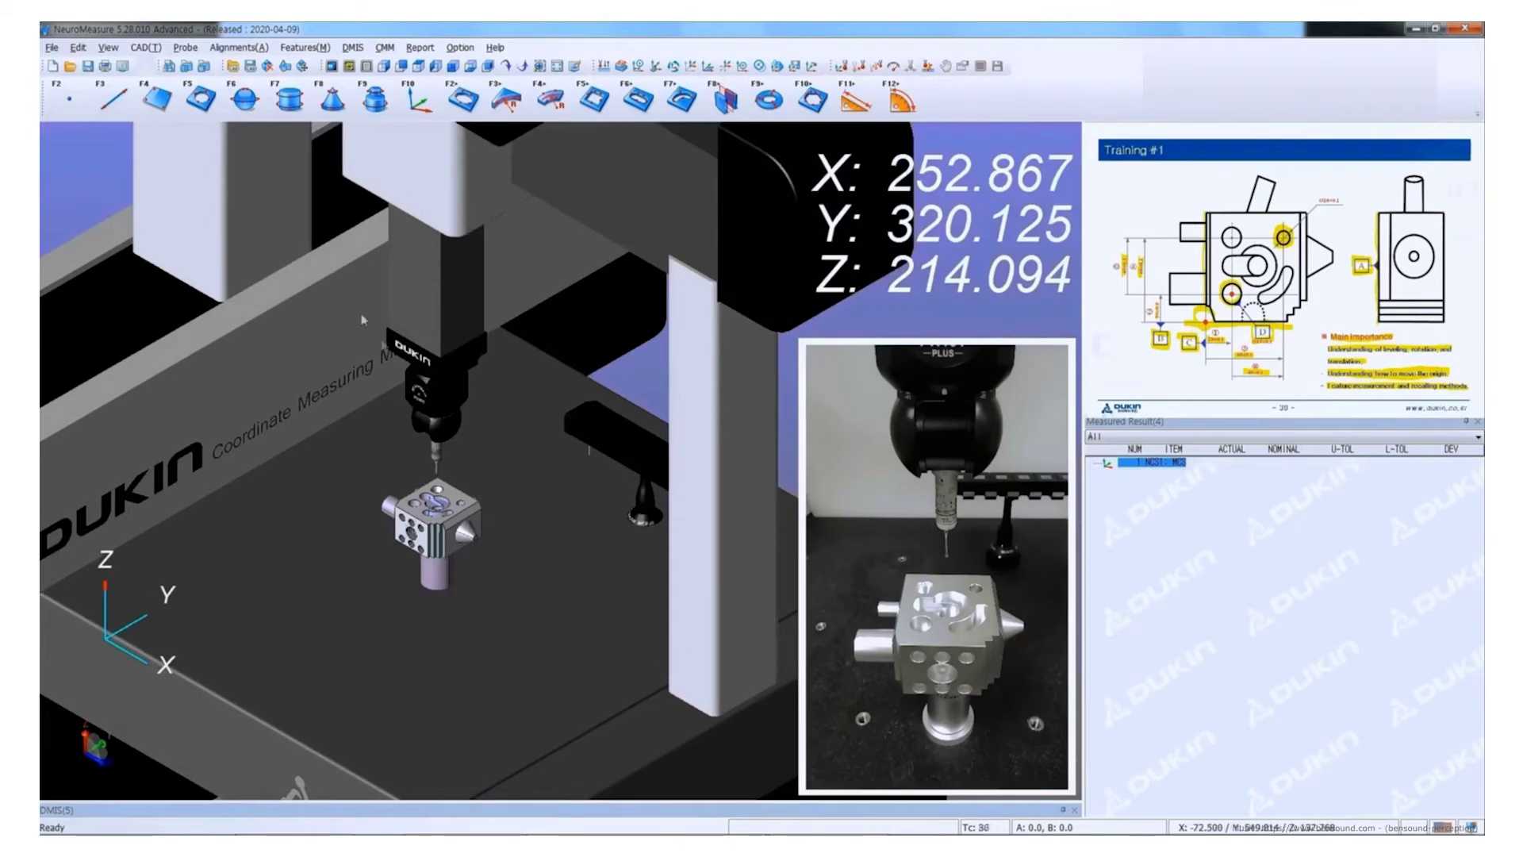
key(F4)
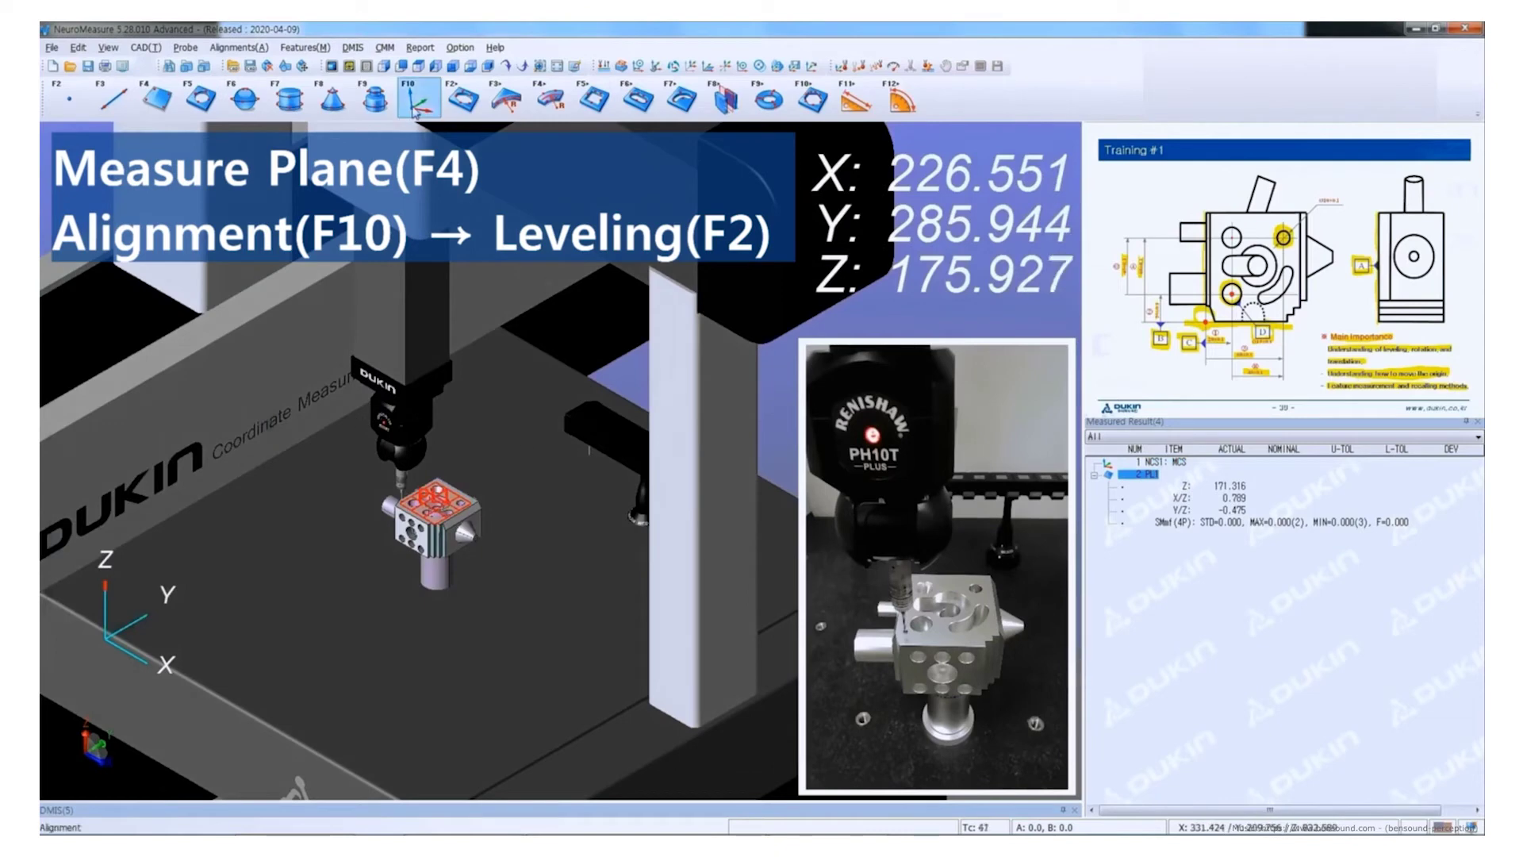
Level to PL1, measure edge line LN1 at Y 280.610, and rotate the alignment onto LN1.
click(415, 109)
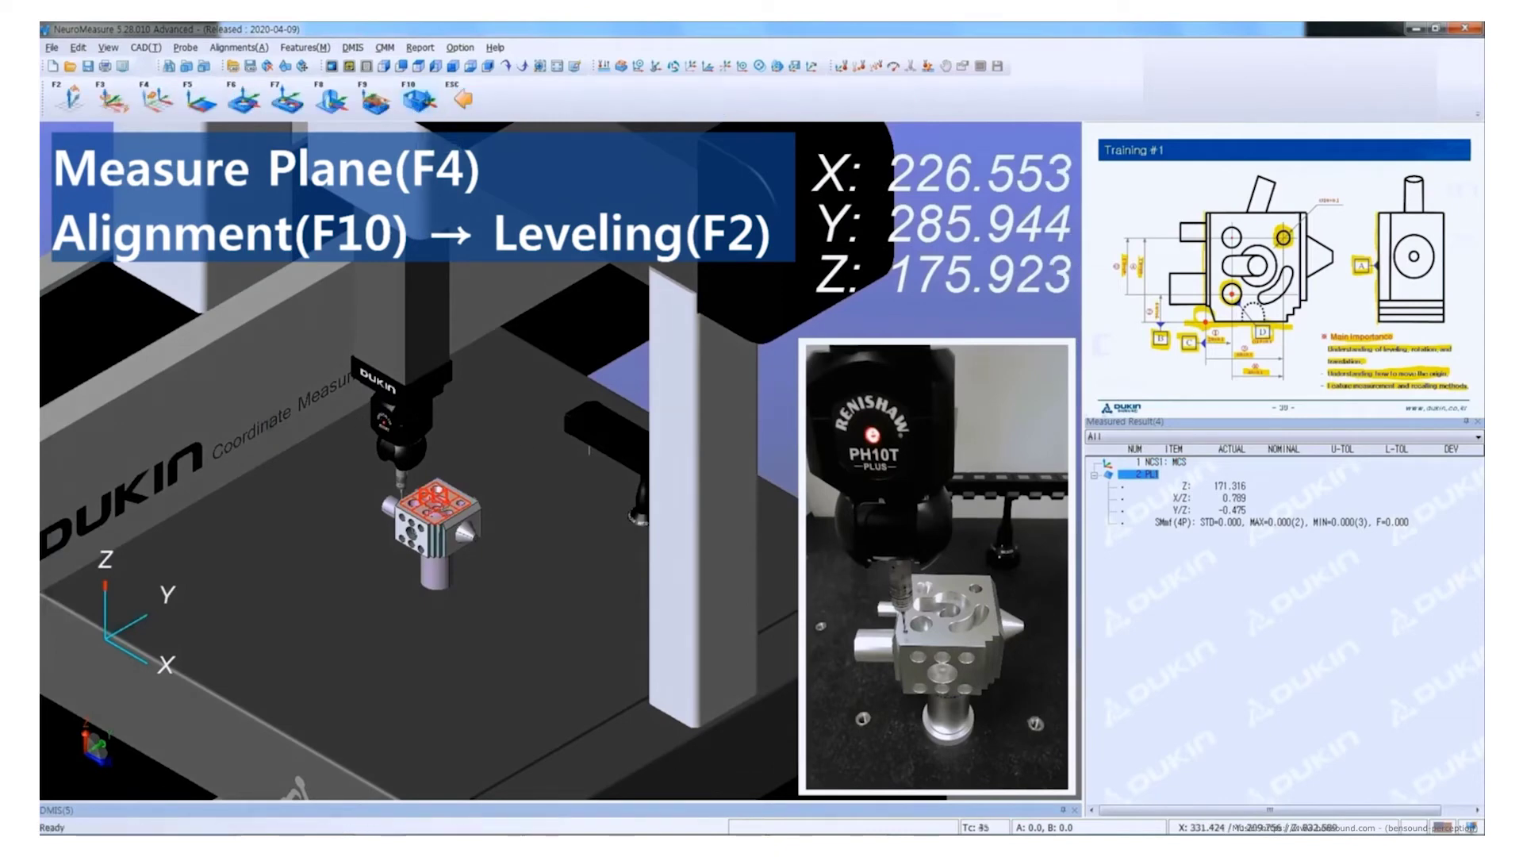
click(65, 112)
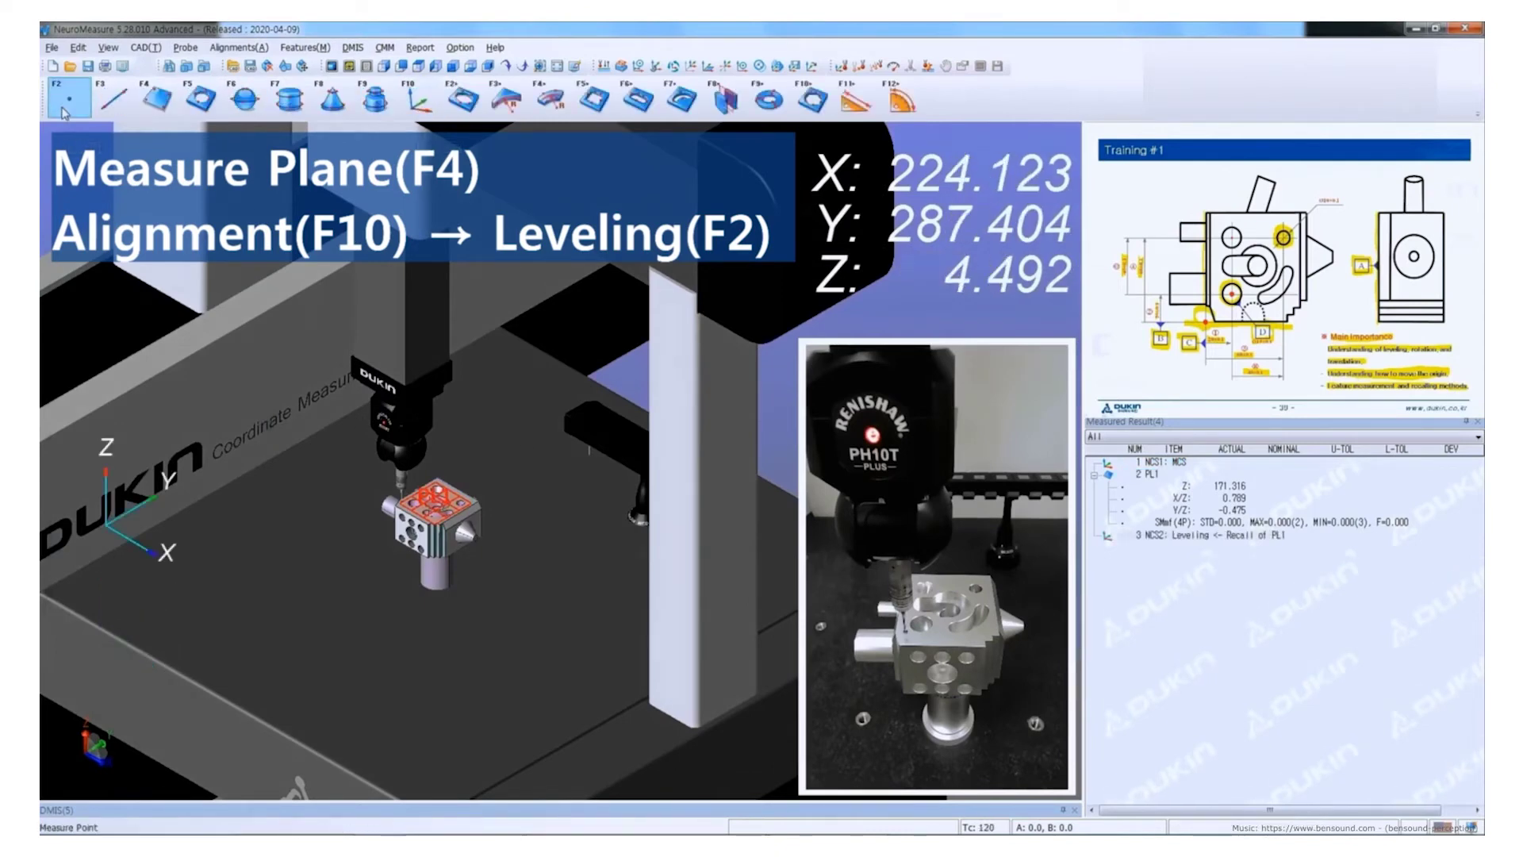
click(123, 110)
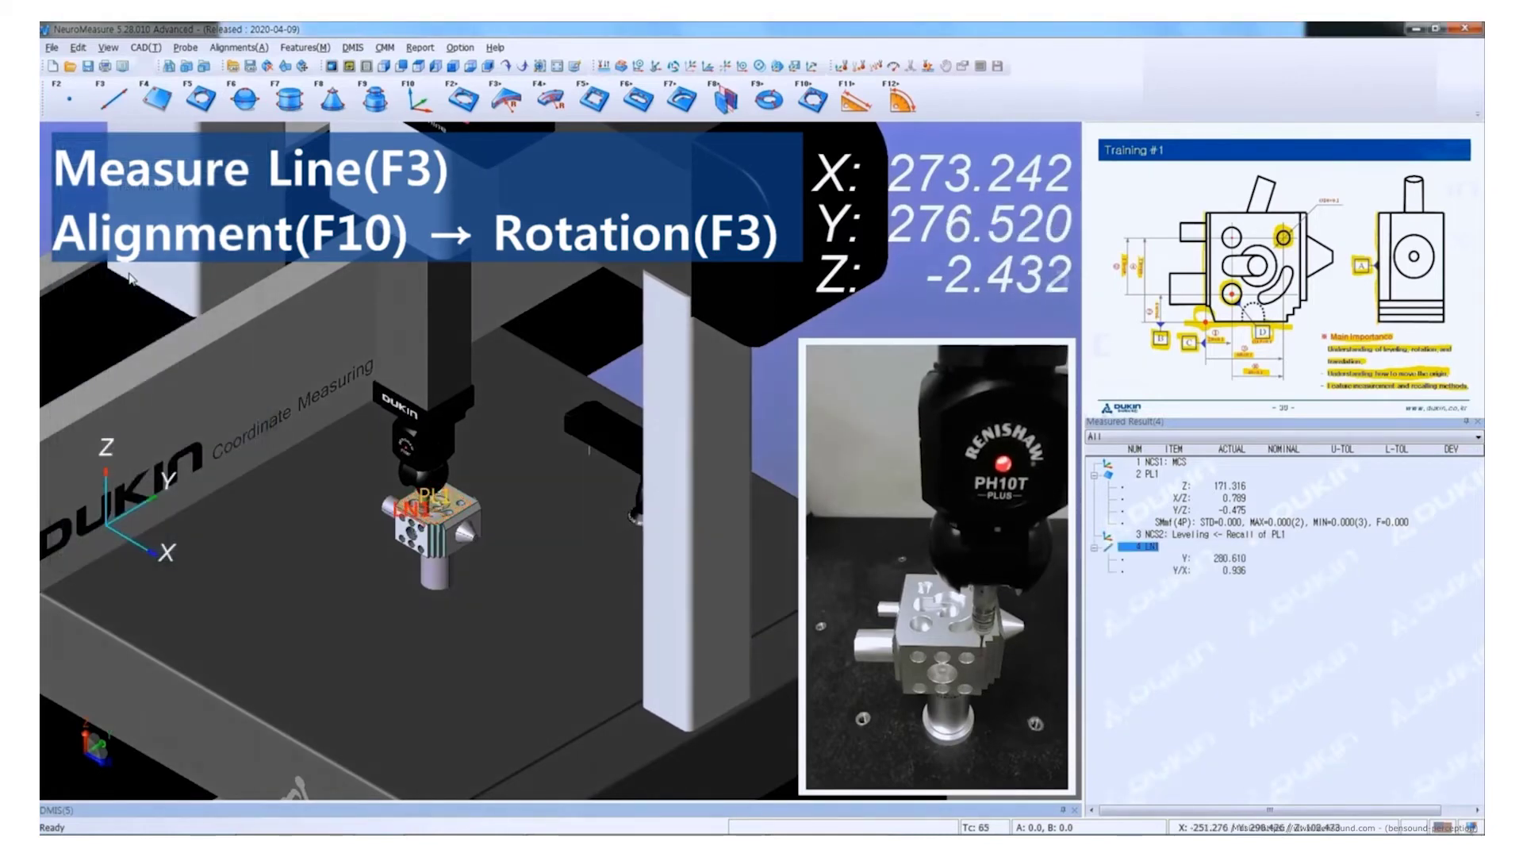
key(F10)
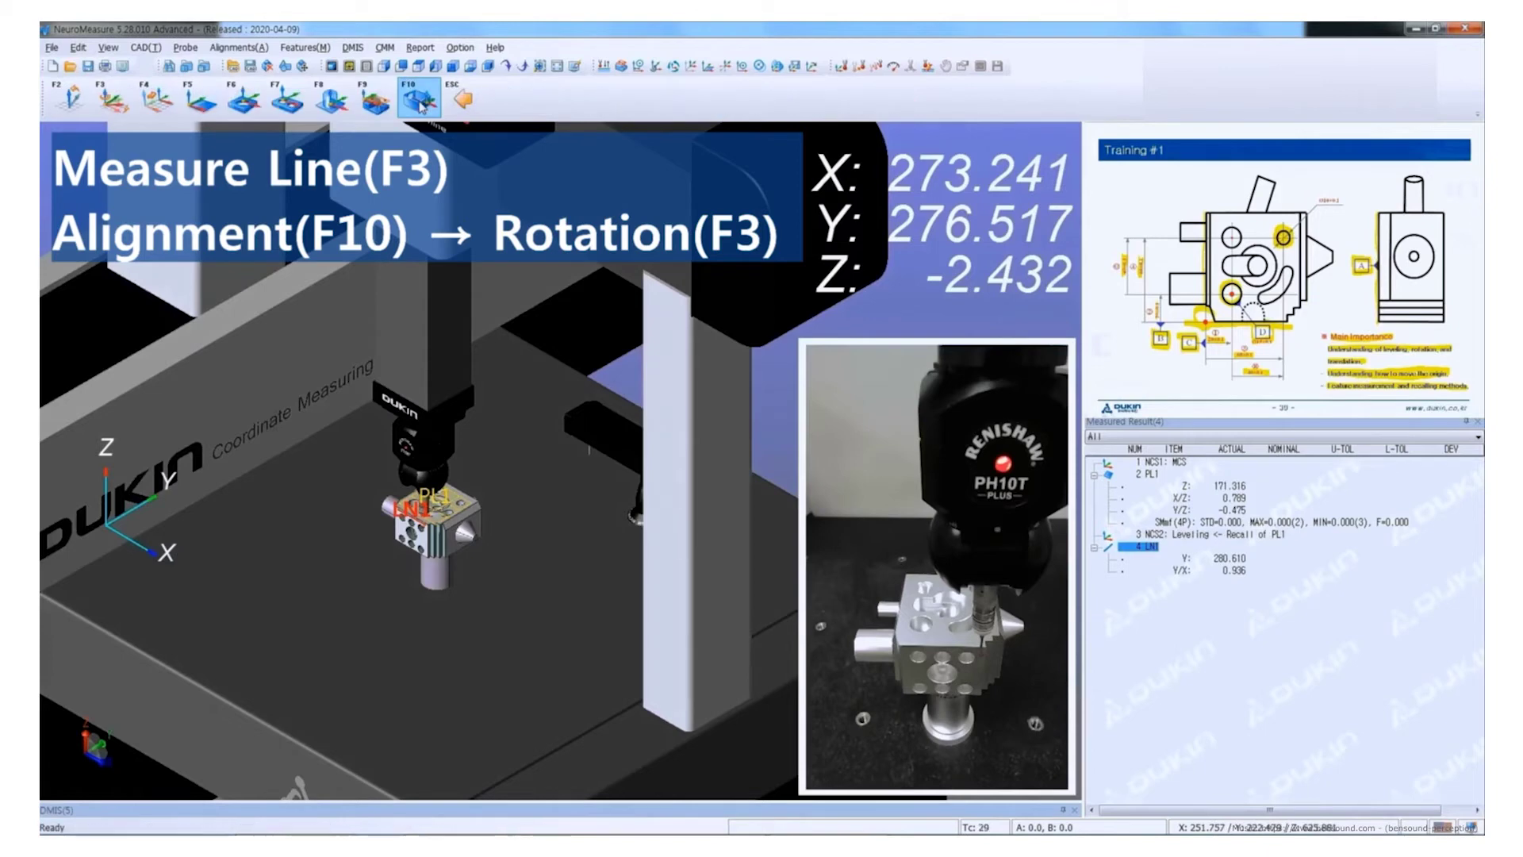
key(F3)
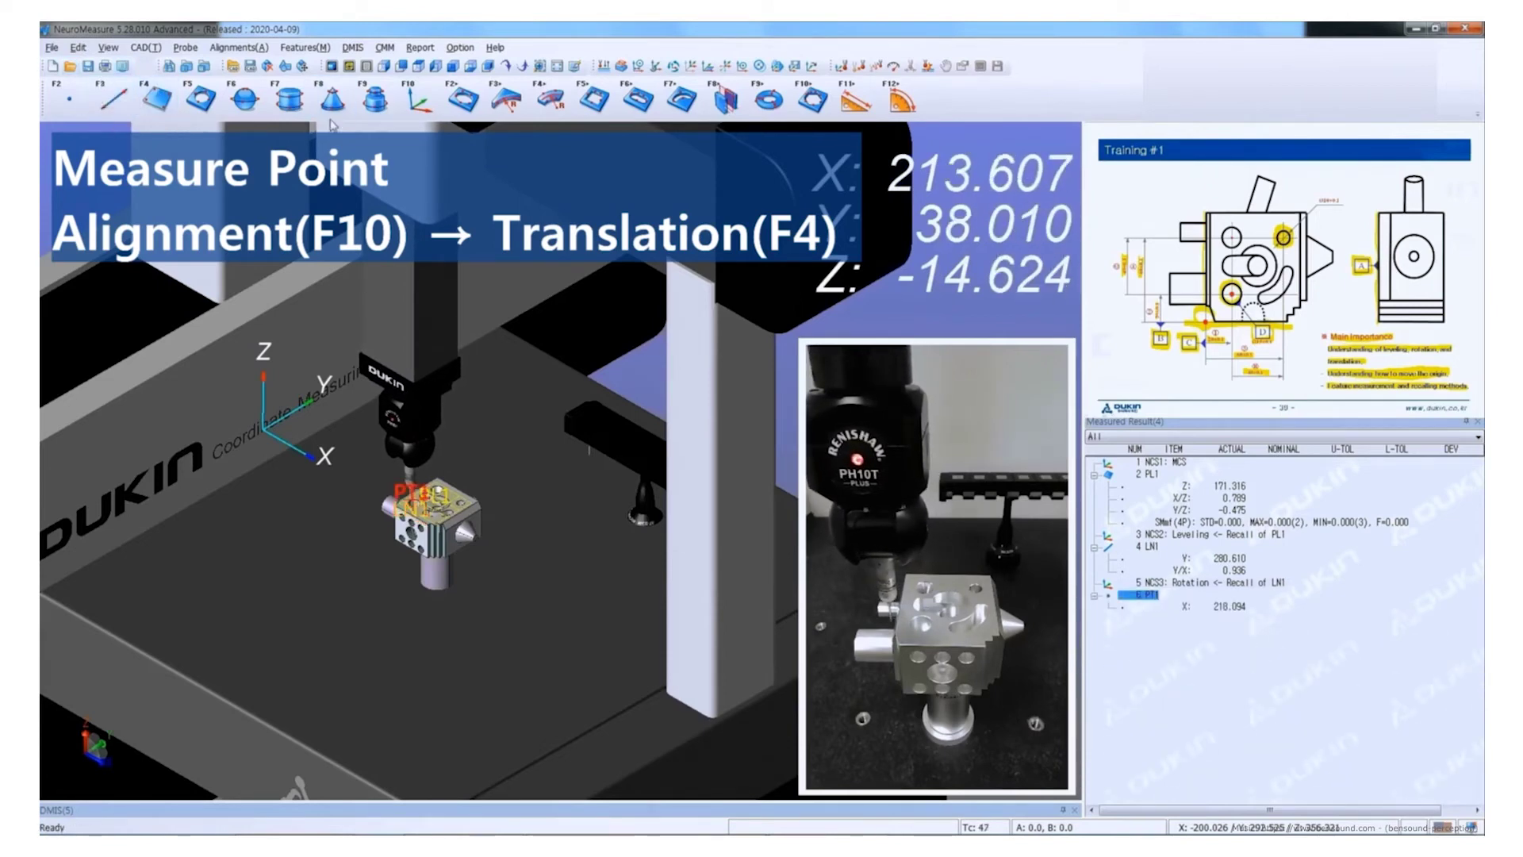
Translate the X origin to point PT1, recentre the part in view, and start circle CR1.
click(410, 105)
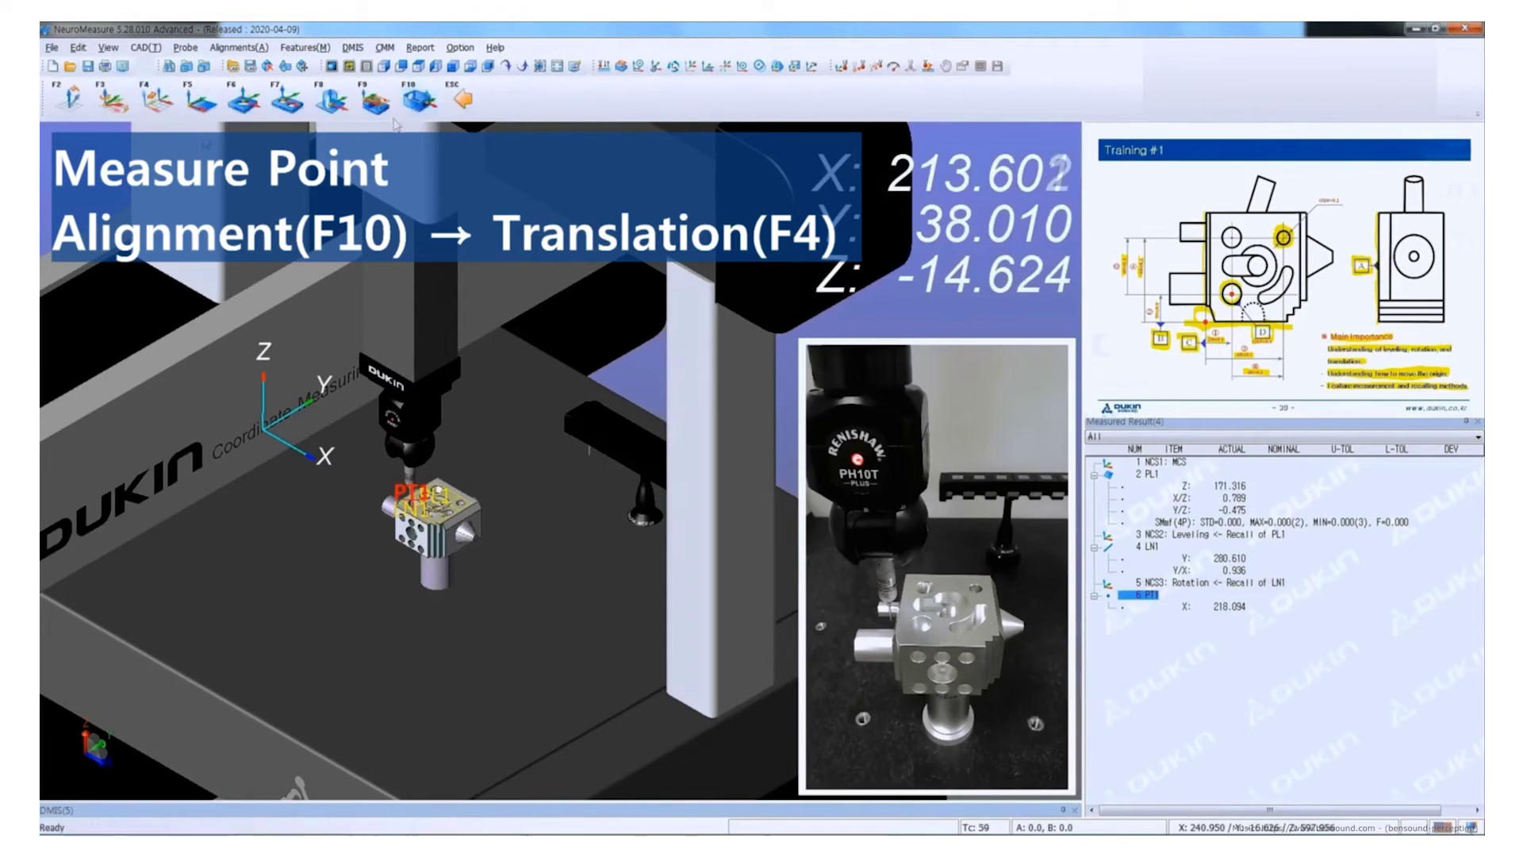
click(151, 103)
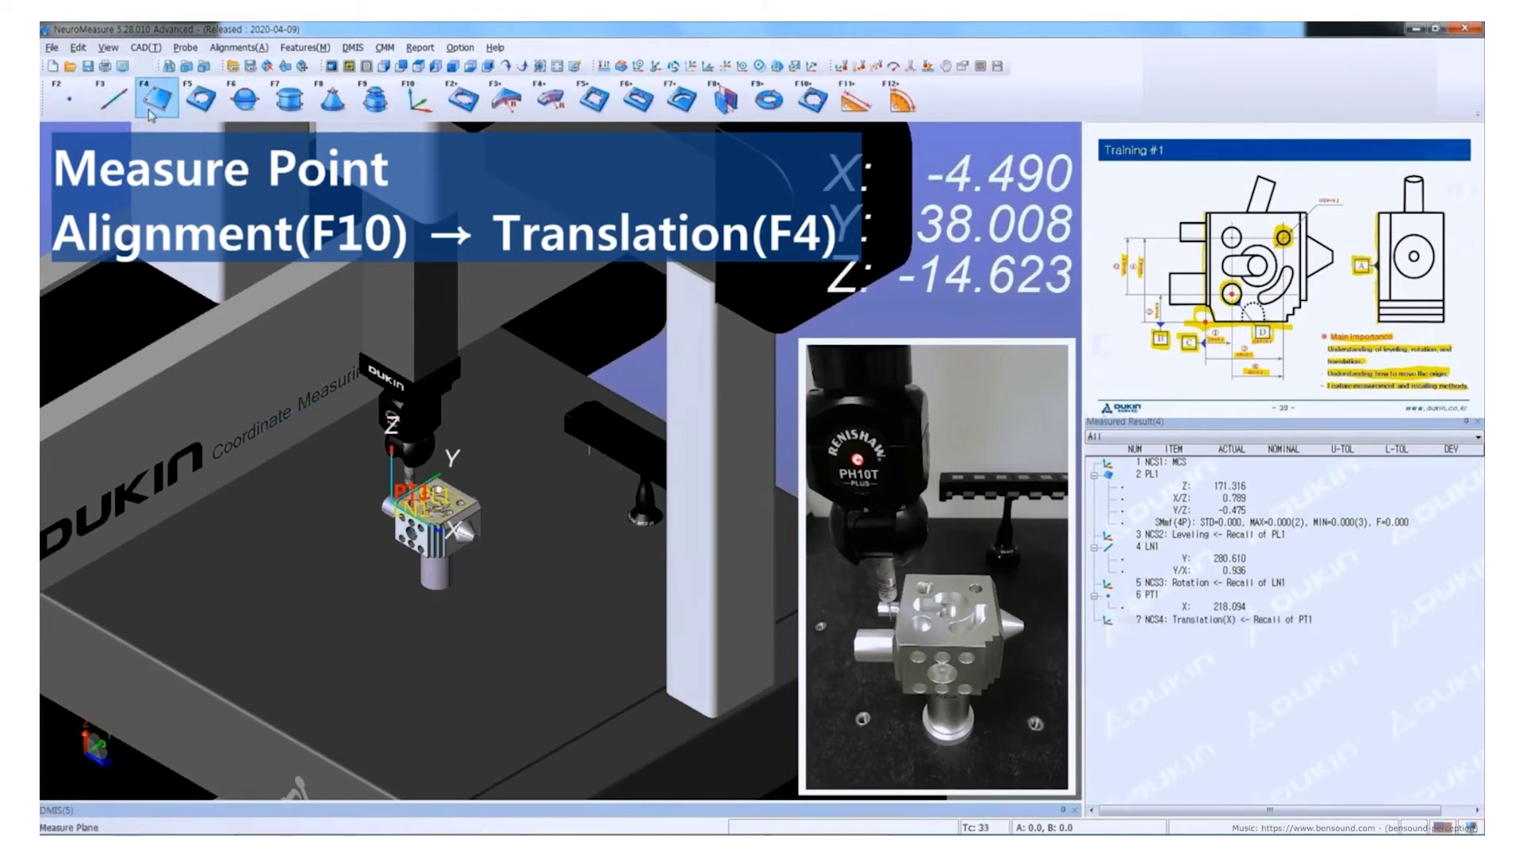
scroll(331, 442, up, 5)
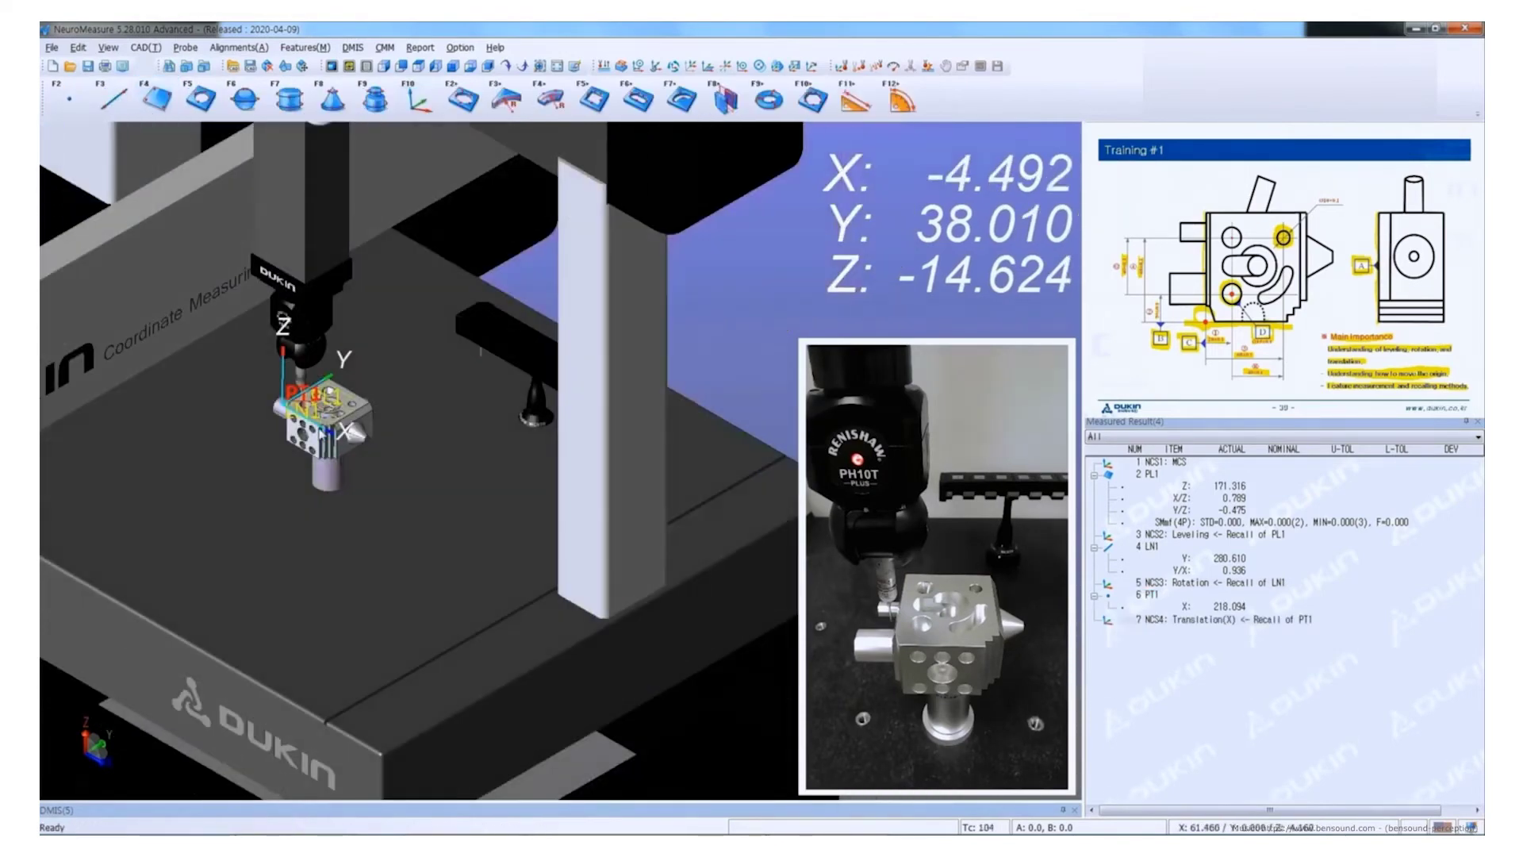
scroll(331, 443, up, 3)
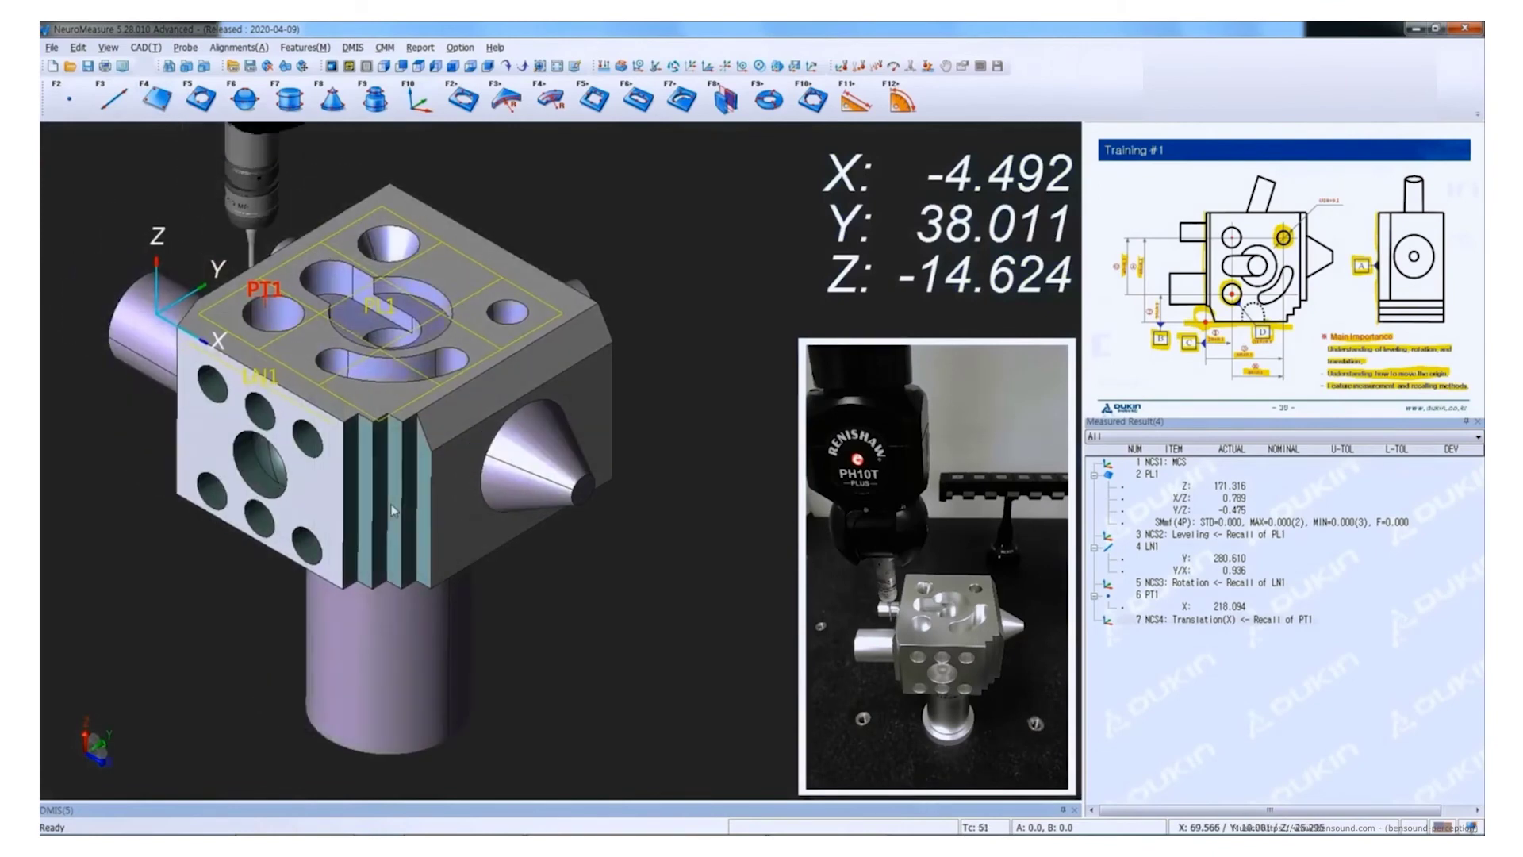
middle_drag(391, 510, 422, 519)
scroll(422, 520, down, 2)
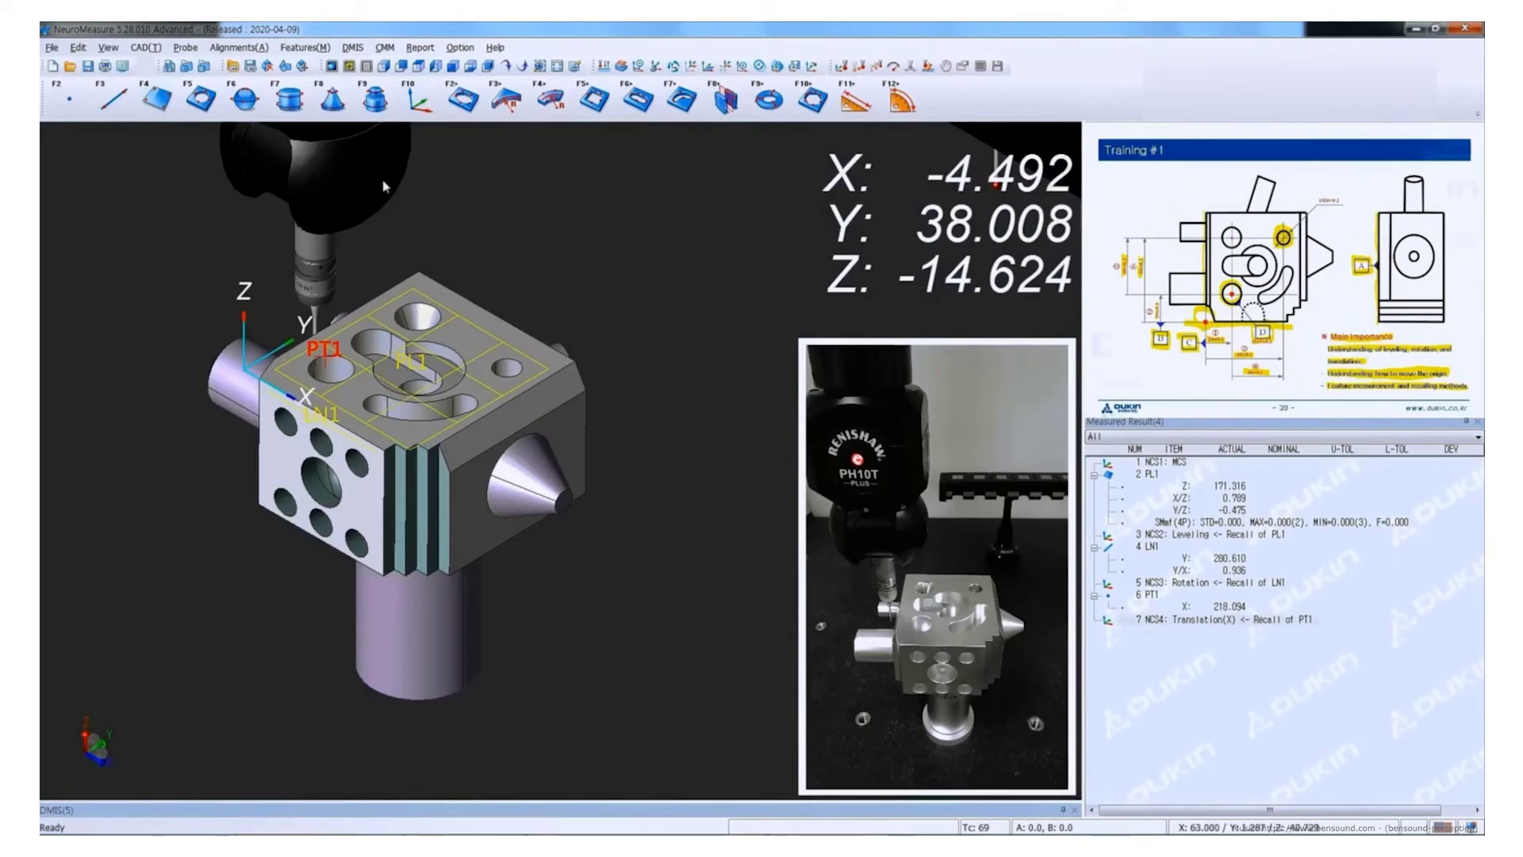
click(203, 105)
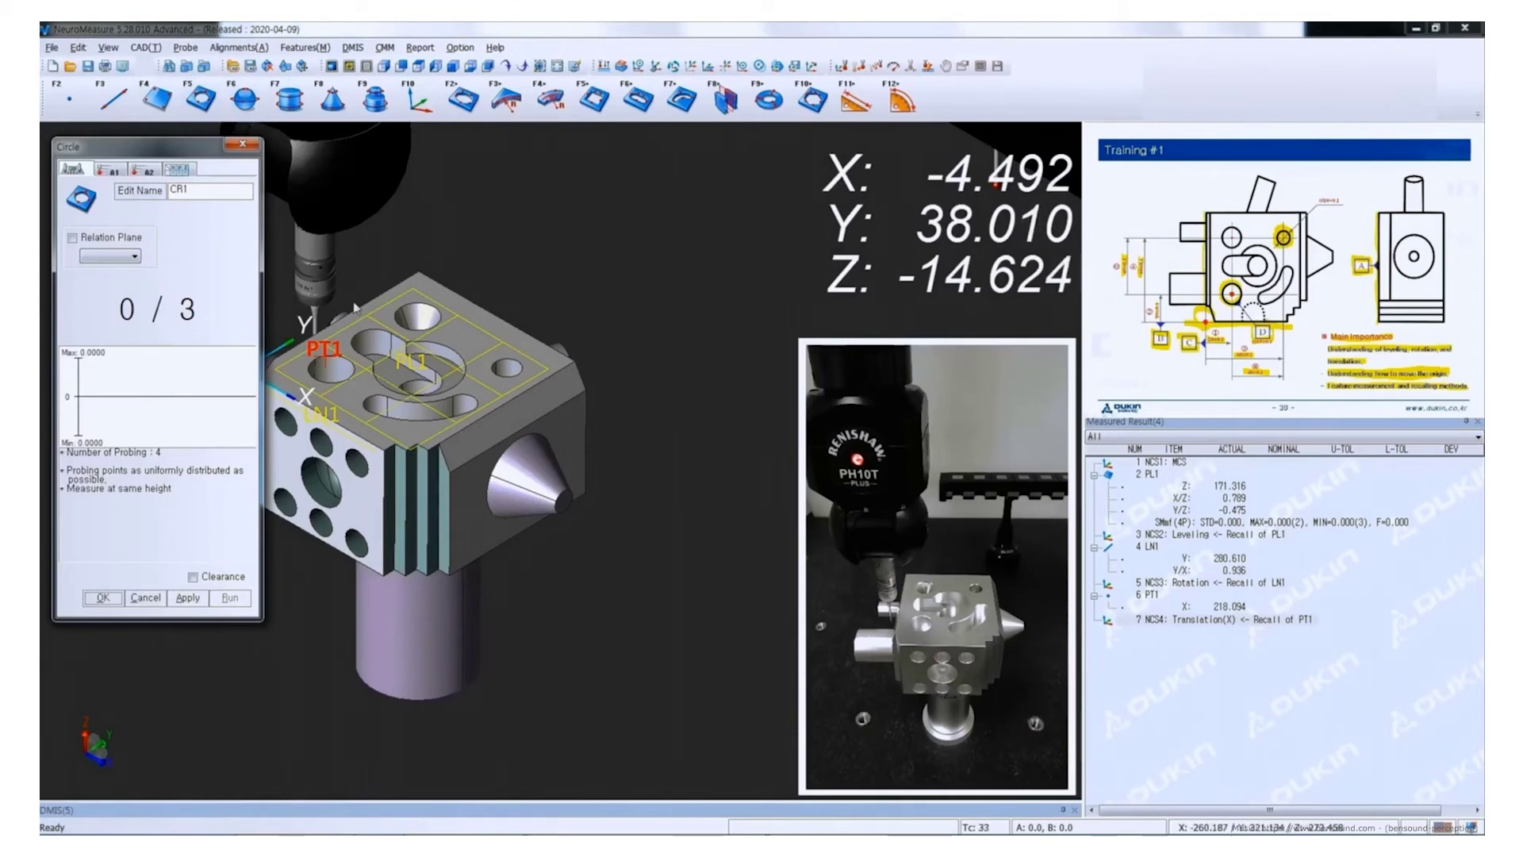
Store CR1 (Ø15.075) and add CR2 at X 59.963, Y 59.948, Ø10.092 to the results.
drag(354, 307, 534, 485)
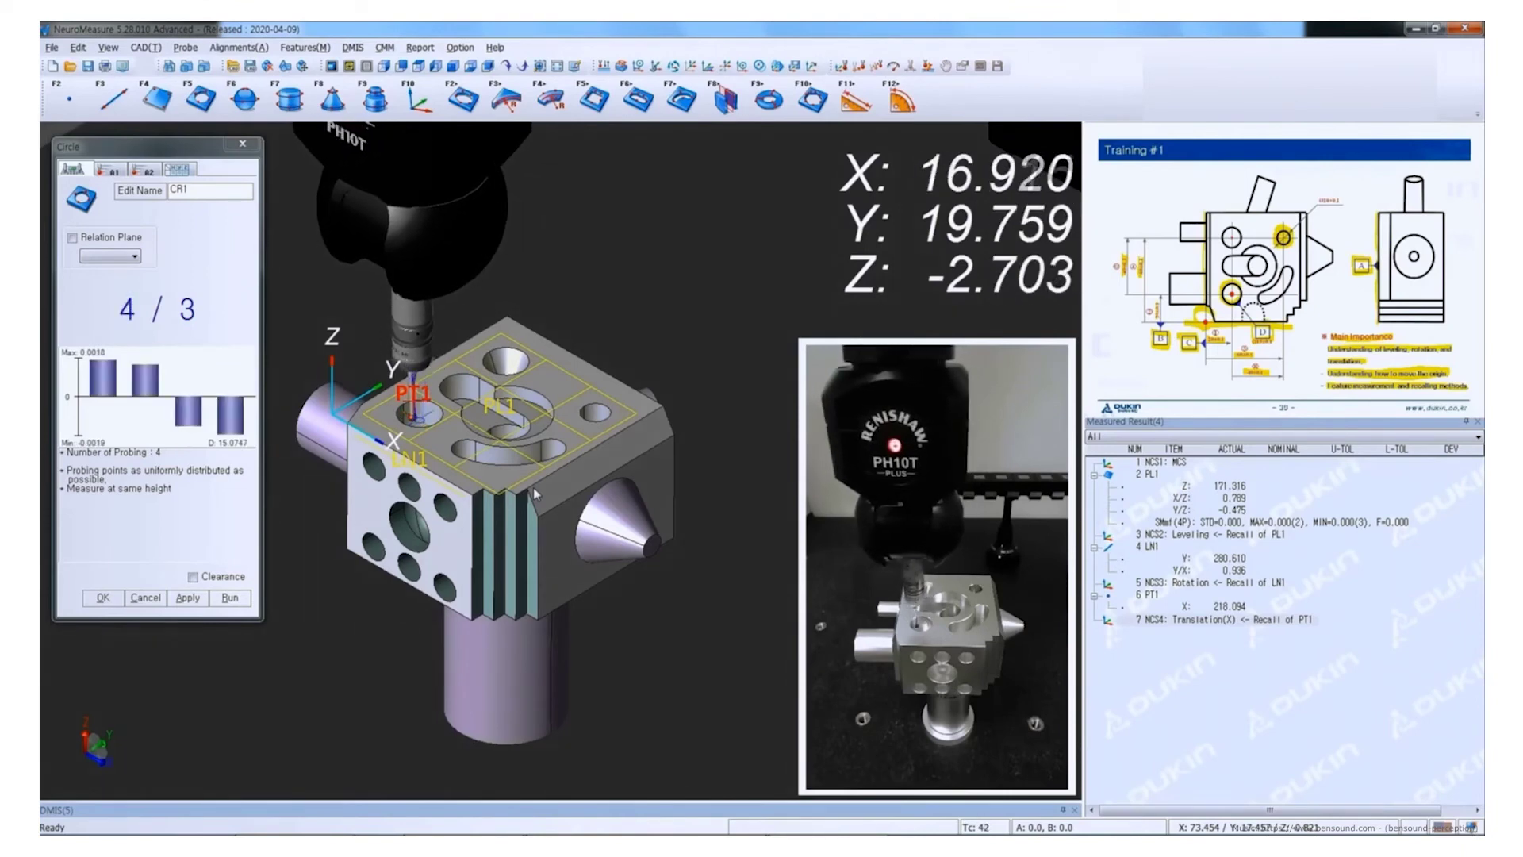
click(203, 603)
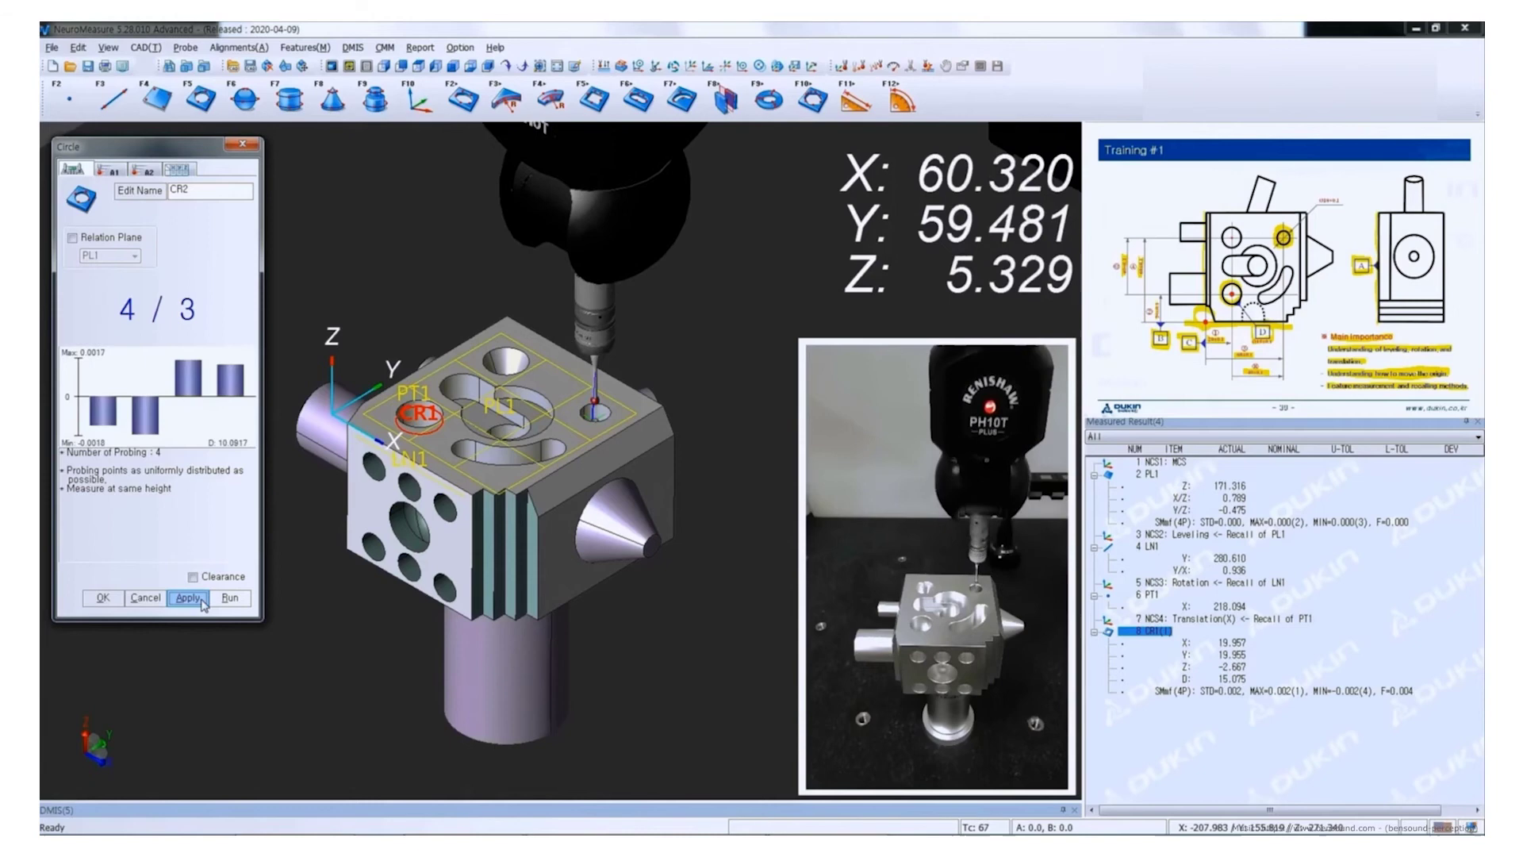
click(202, 603)
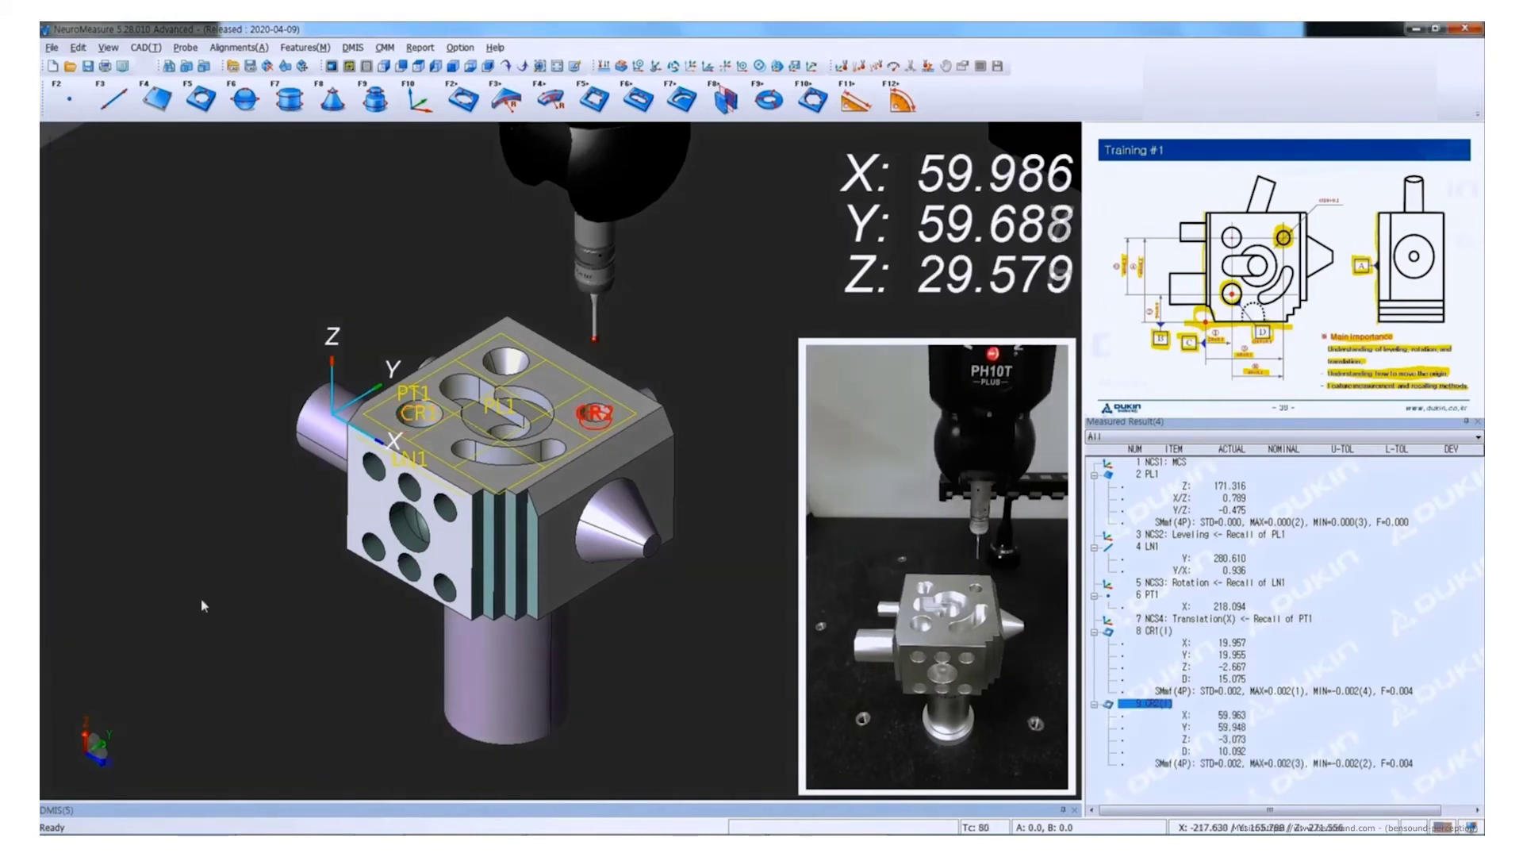
Enter CR1's nominals X 20, Y 20 and diameter 15 in its detailed results.
click(1154, 630)
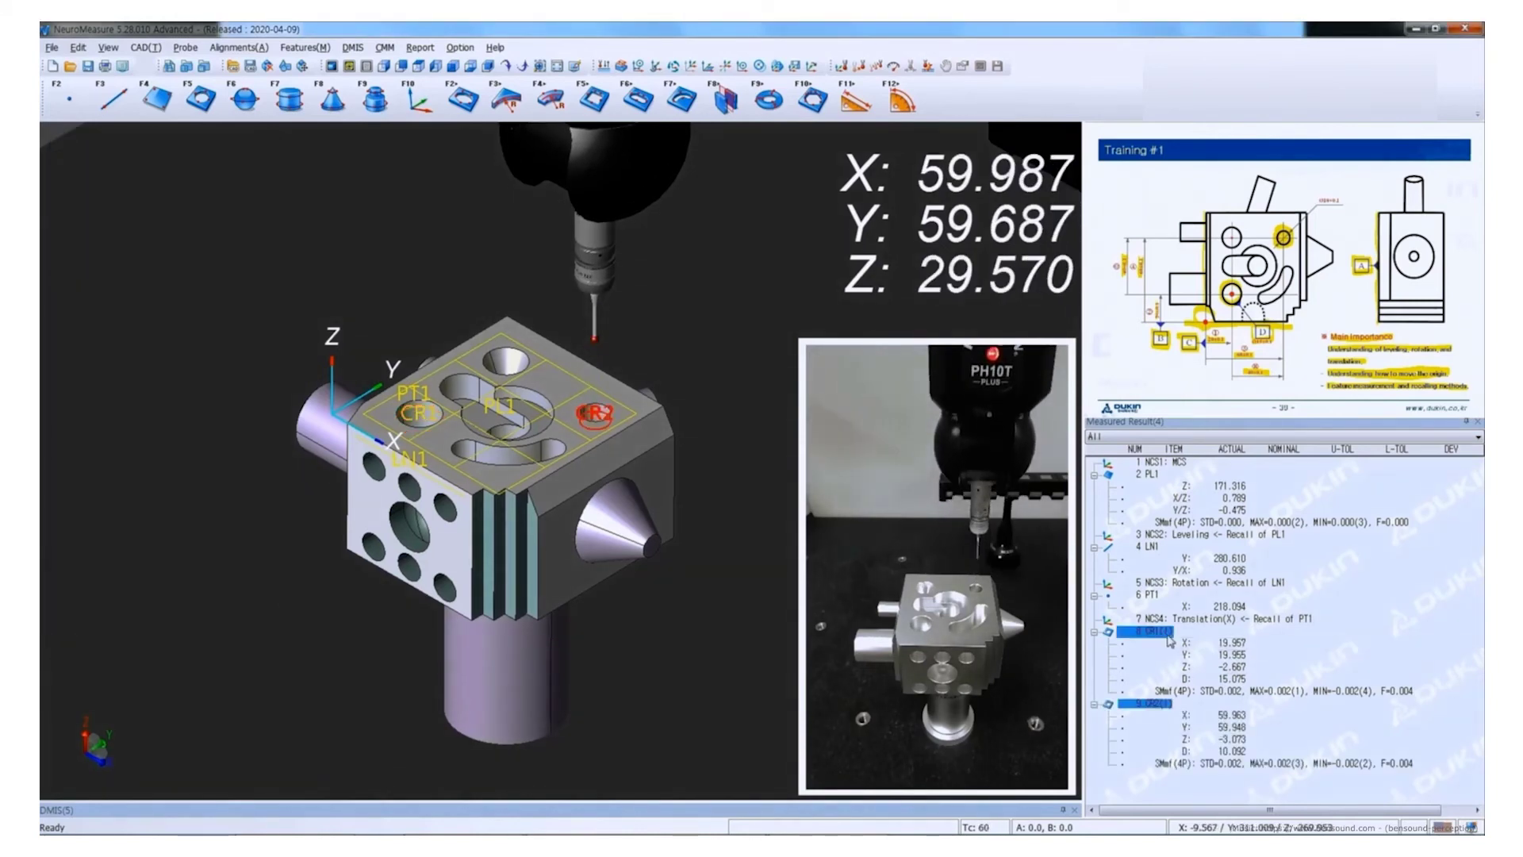
double_click(1166, 632)
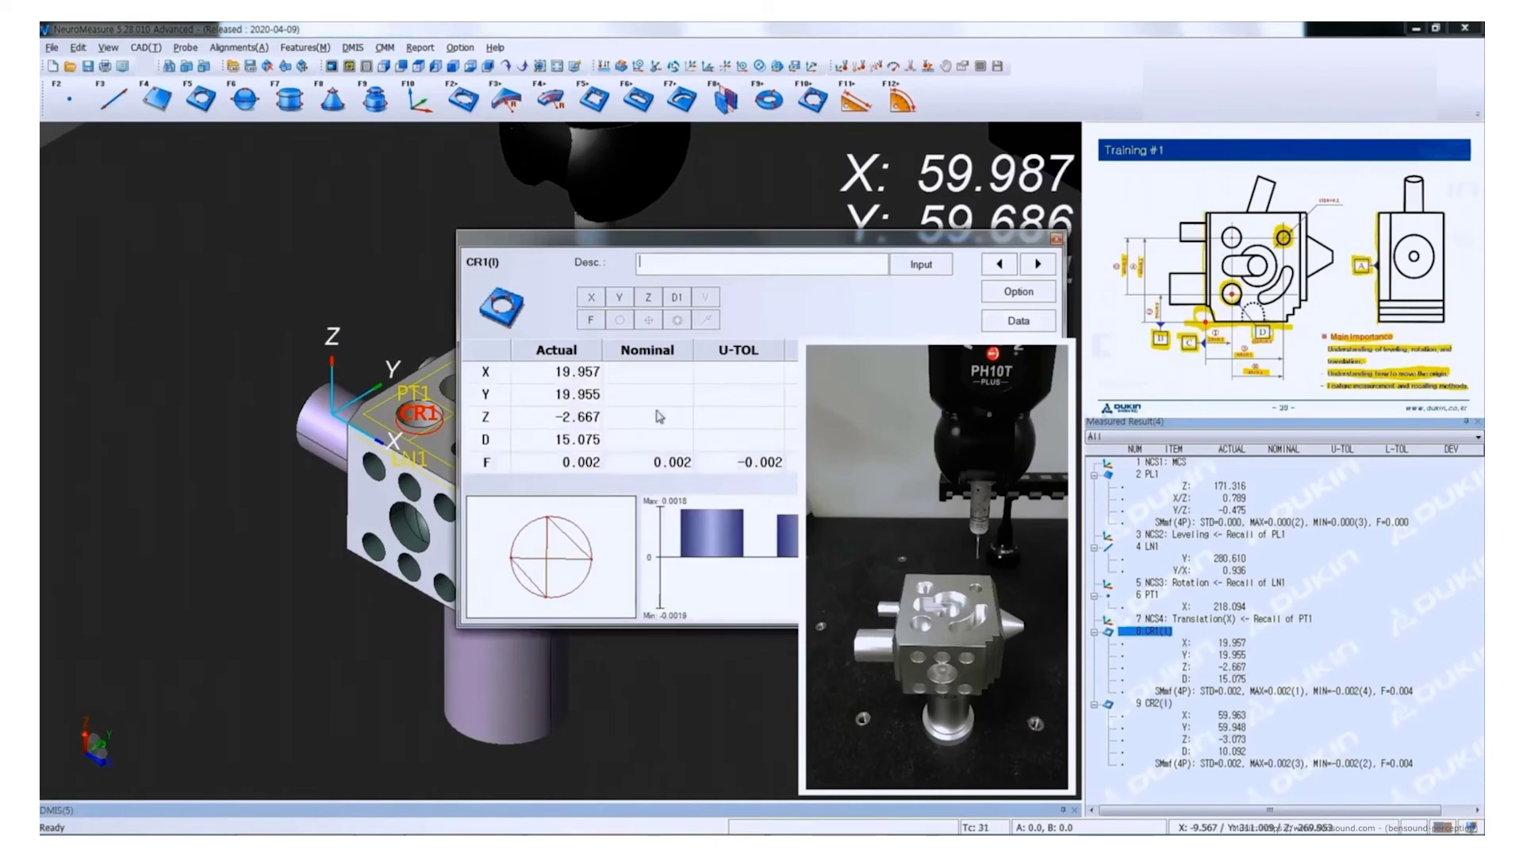
drag(692, 245, 344, 238)
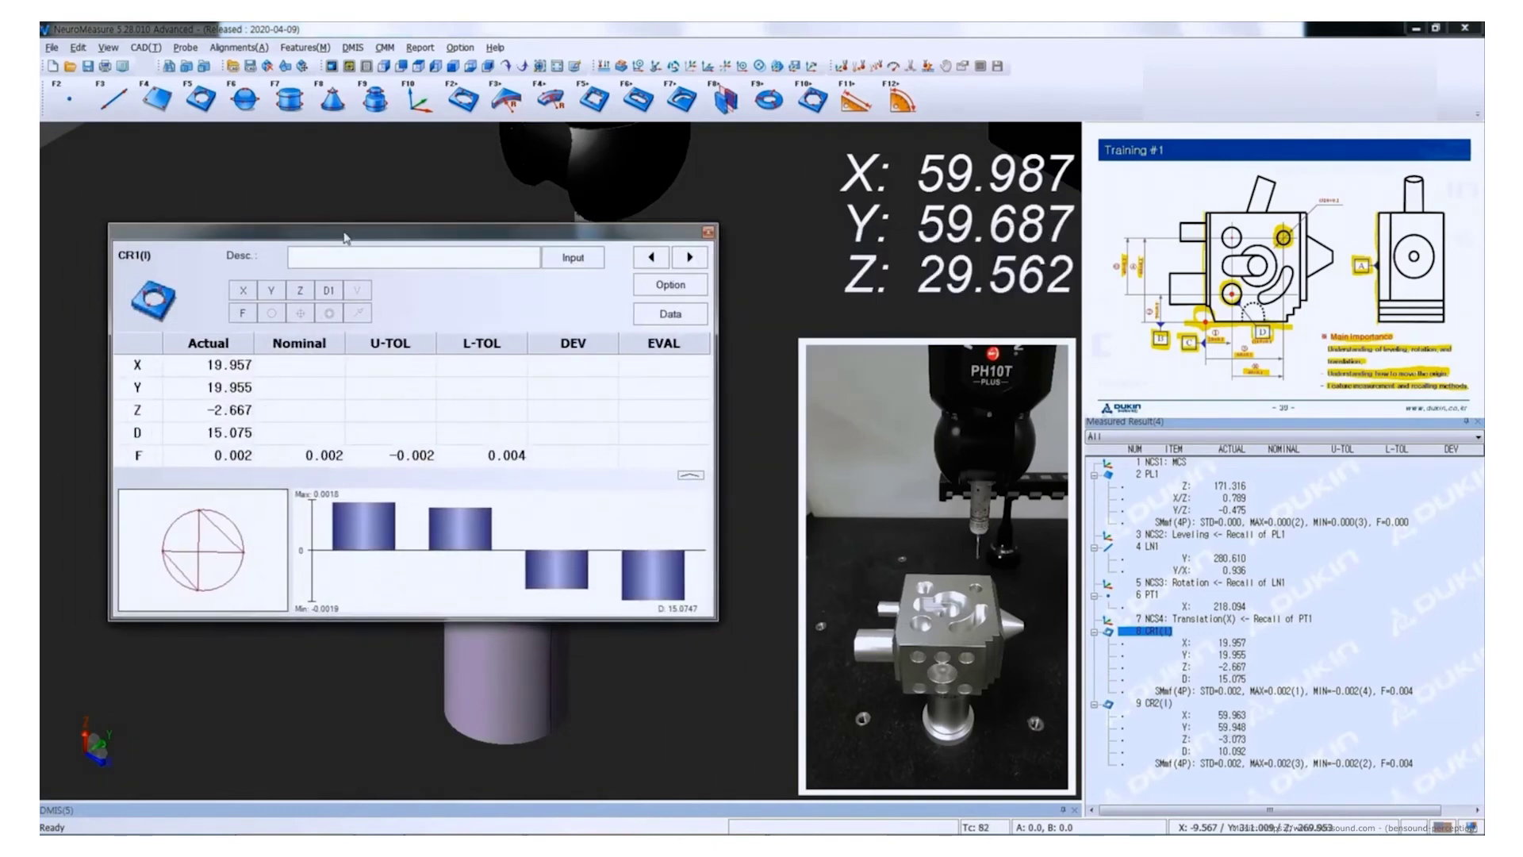
click(298, 364)
text(20)
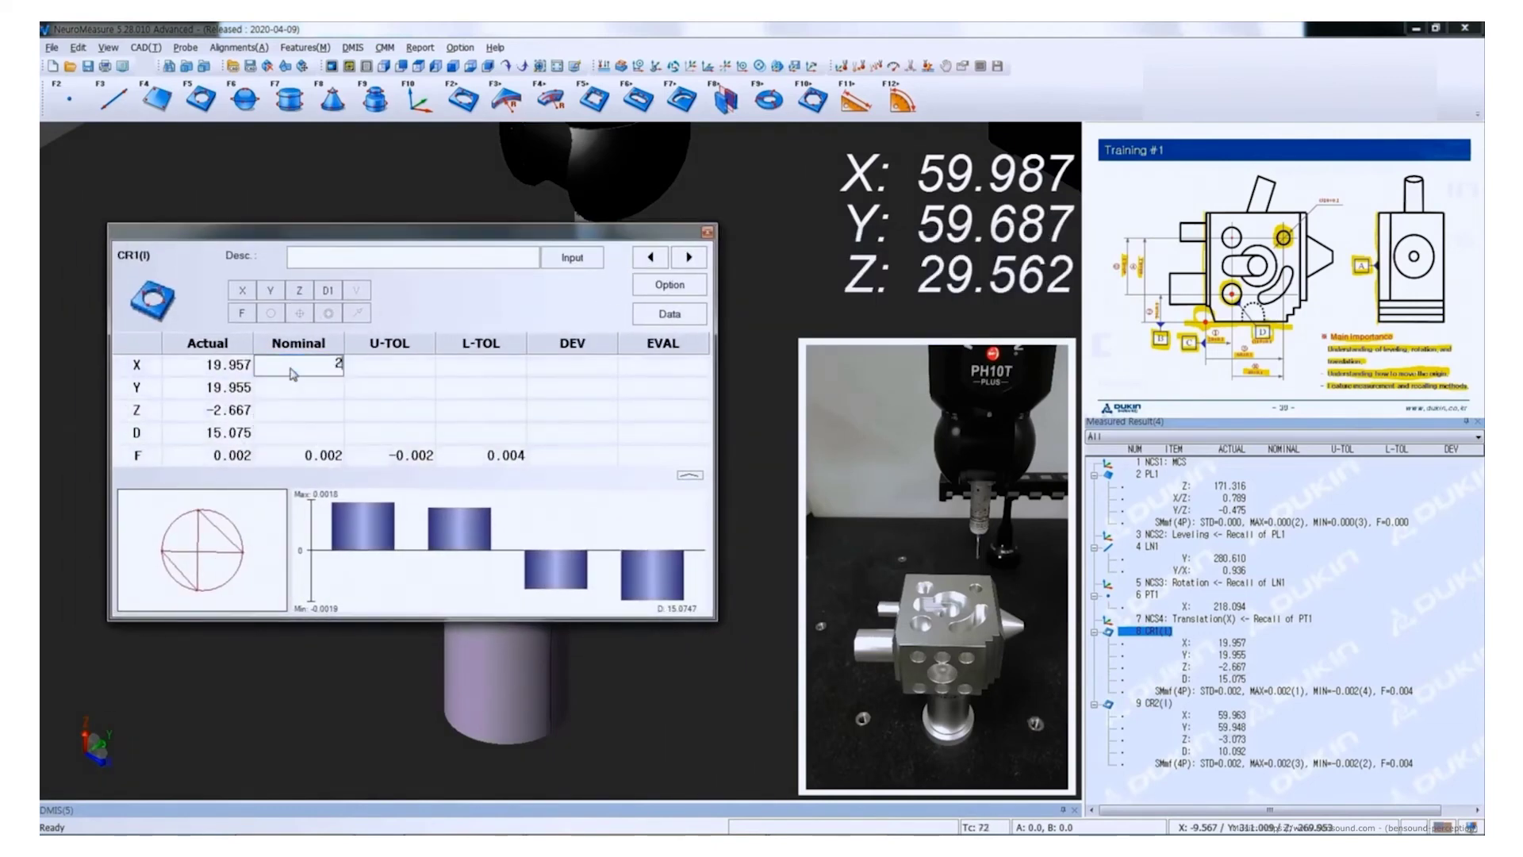
key(Return)
text(20)
key(Return)
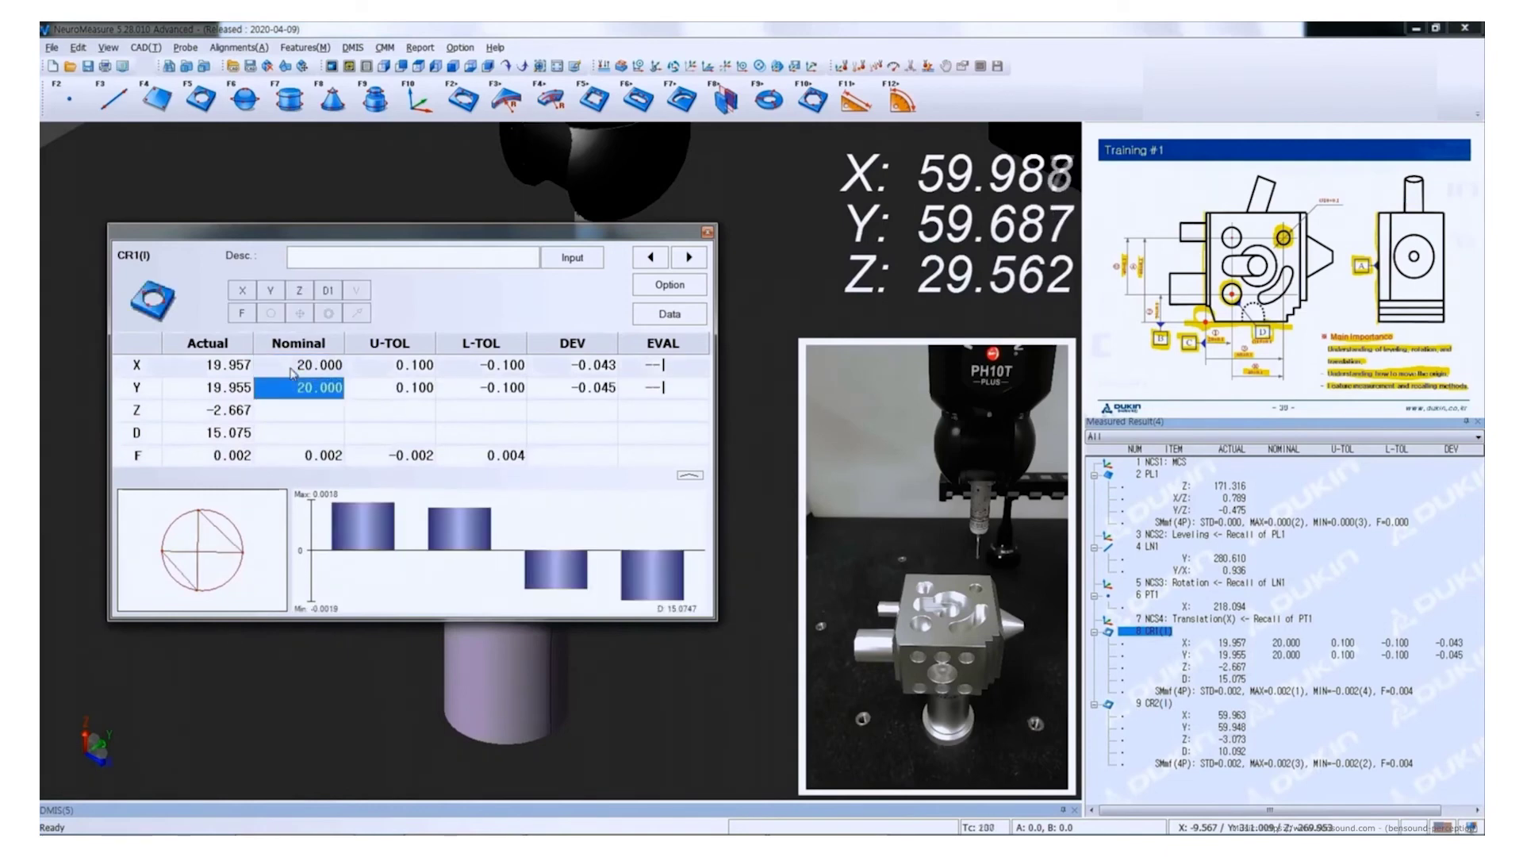
text(15)
key(Return)
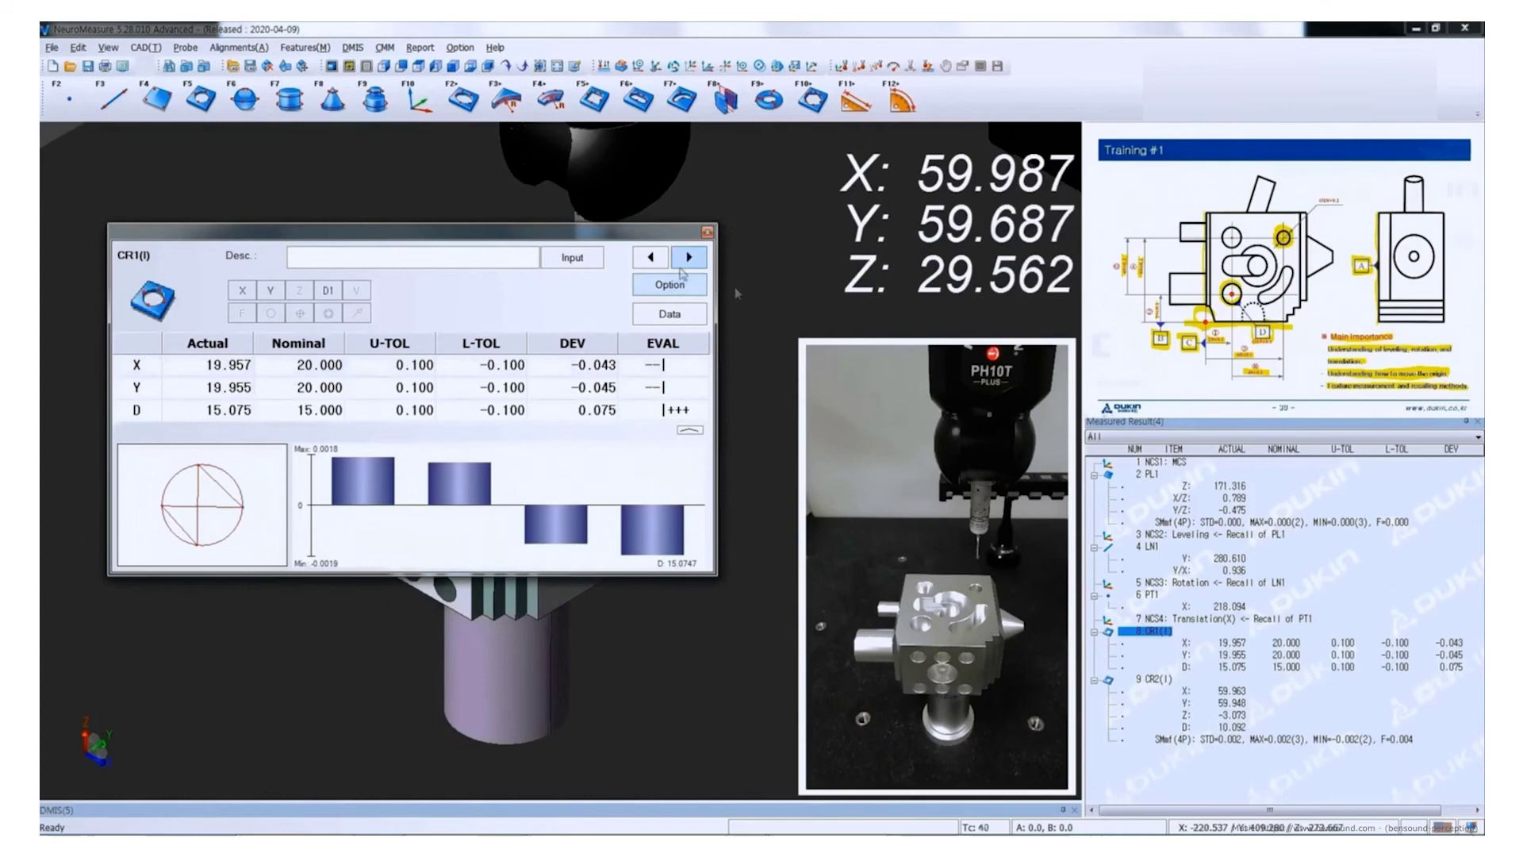
Enter CR2's nominals X 60, Y 60 and diameter 10, correcting a mistyped Y of 650.
click(689, 257)
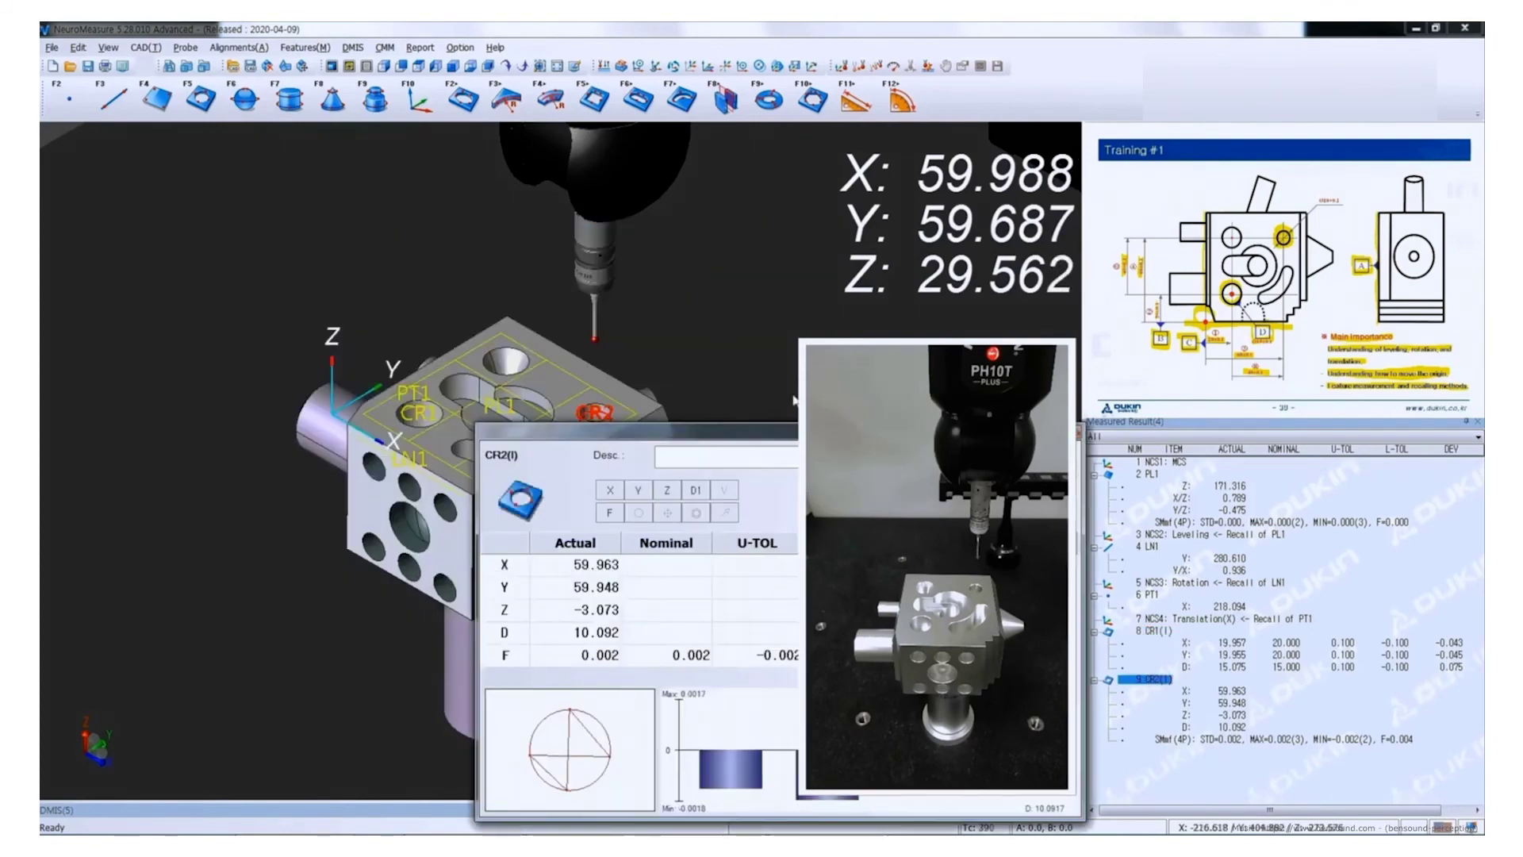
click(244, 390)
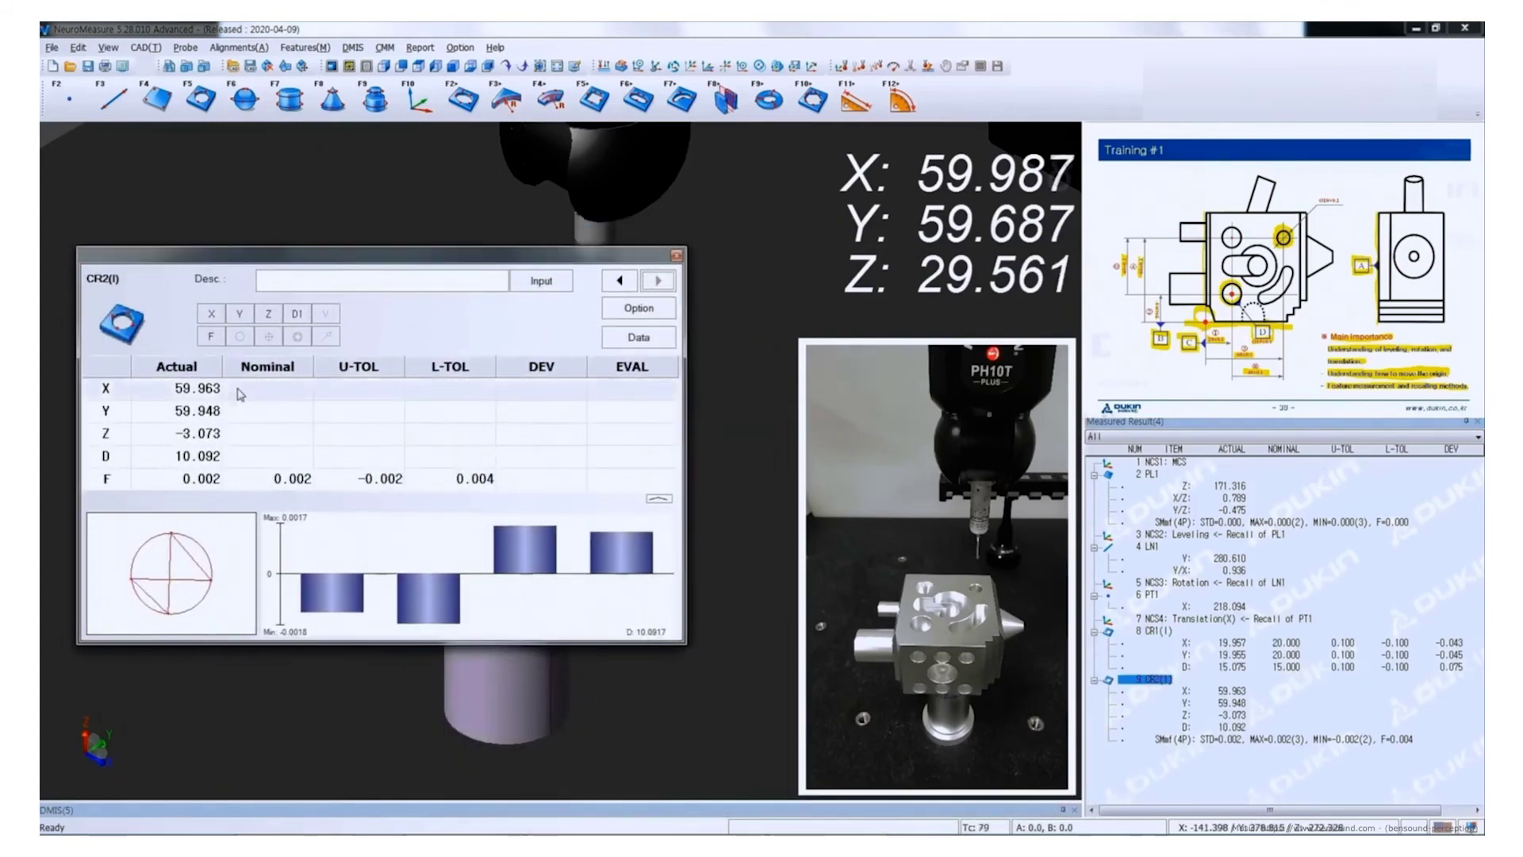
text(60)
key(Return)
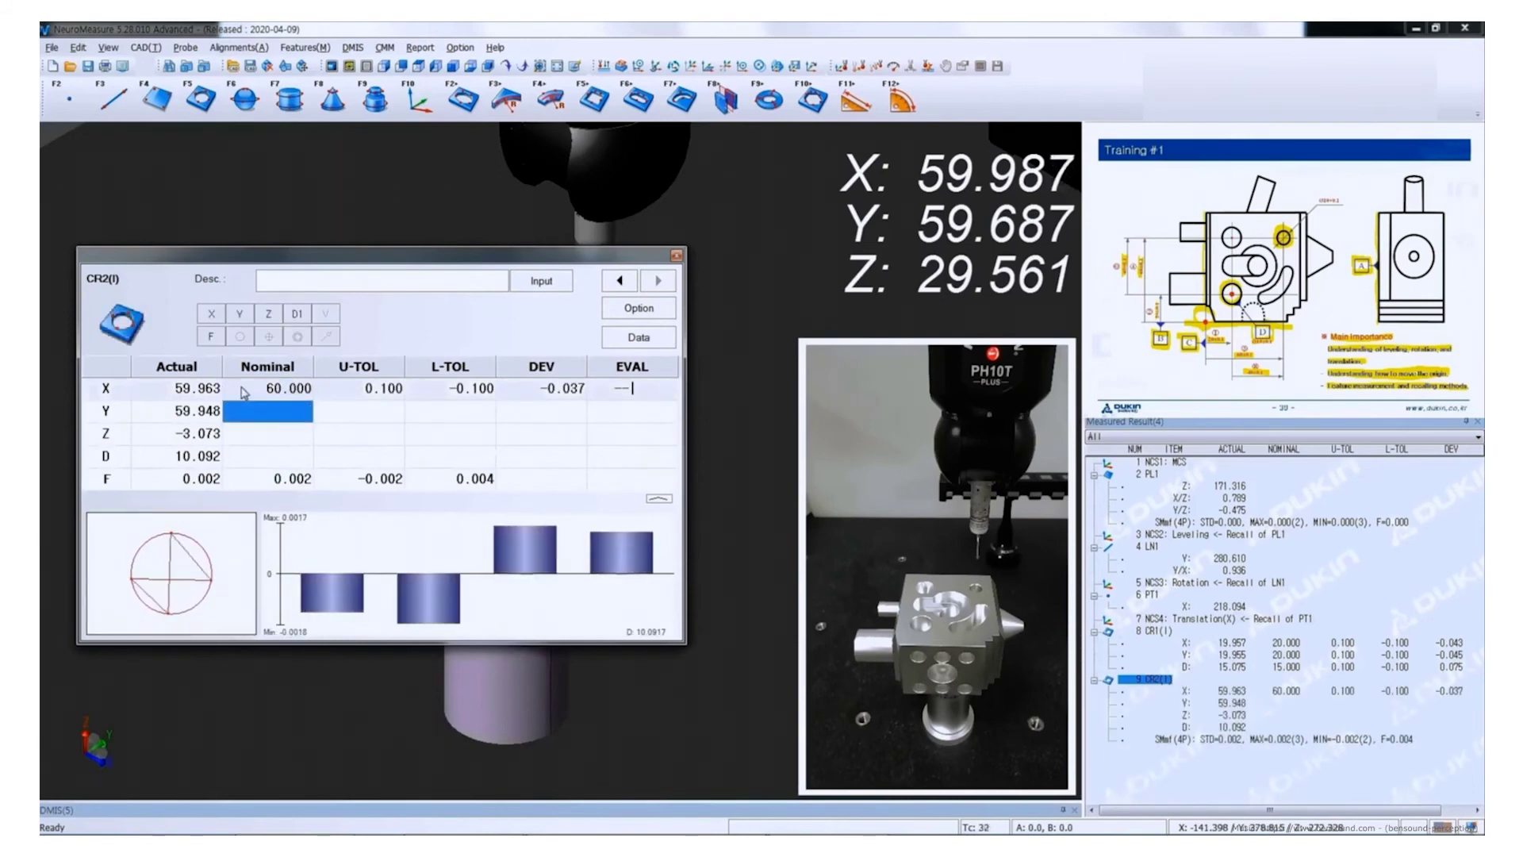
text(650)
key(Return)
text(60)
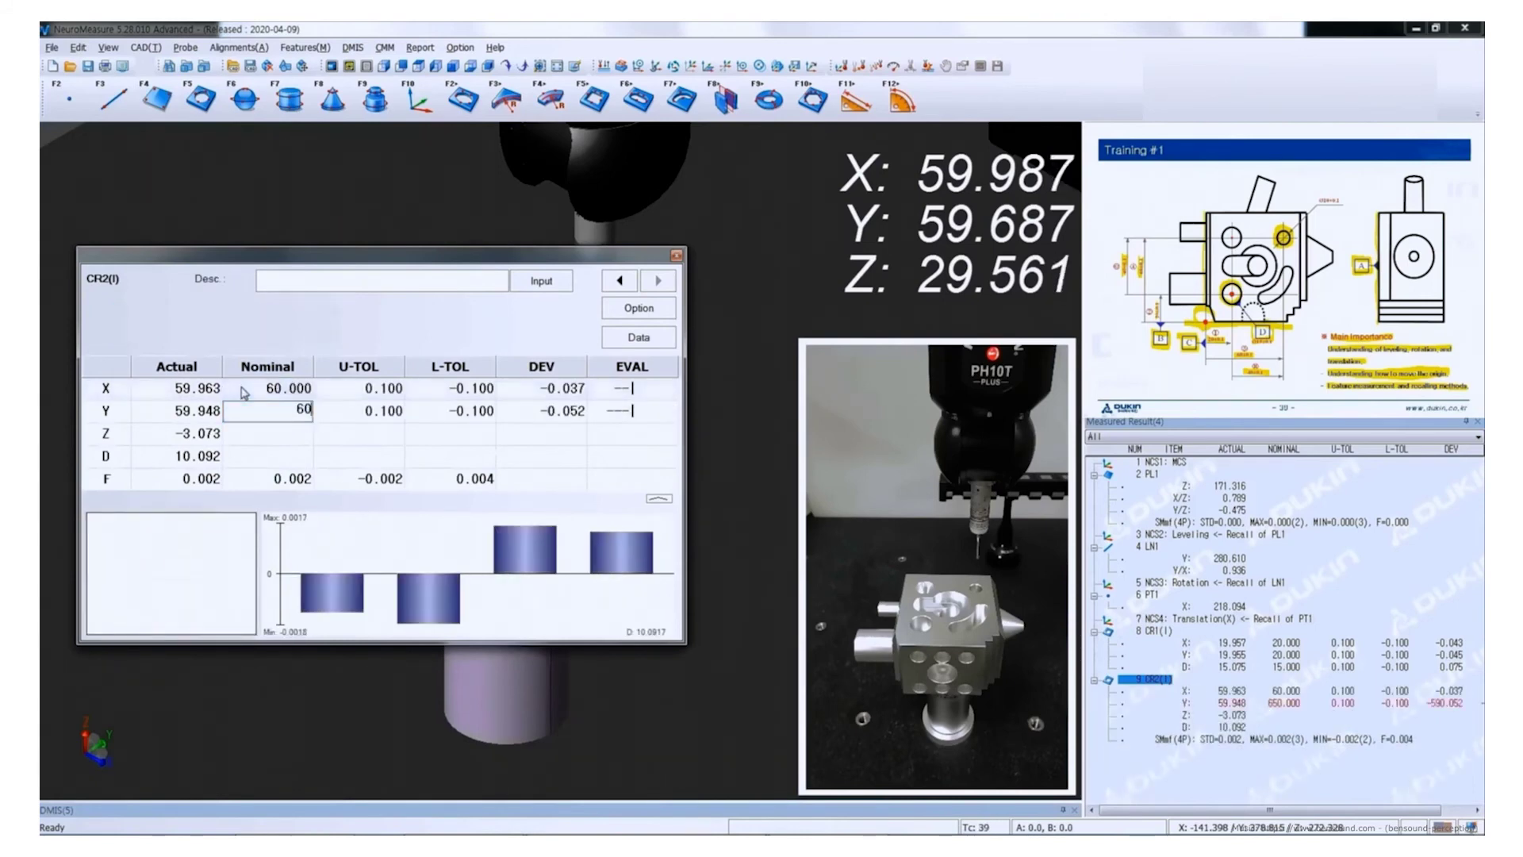
key(Return)
key(Return)
text(10)
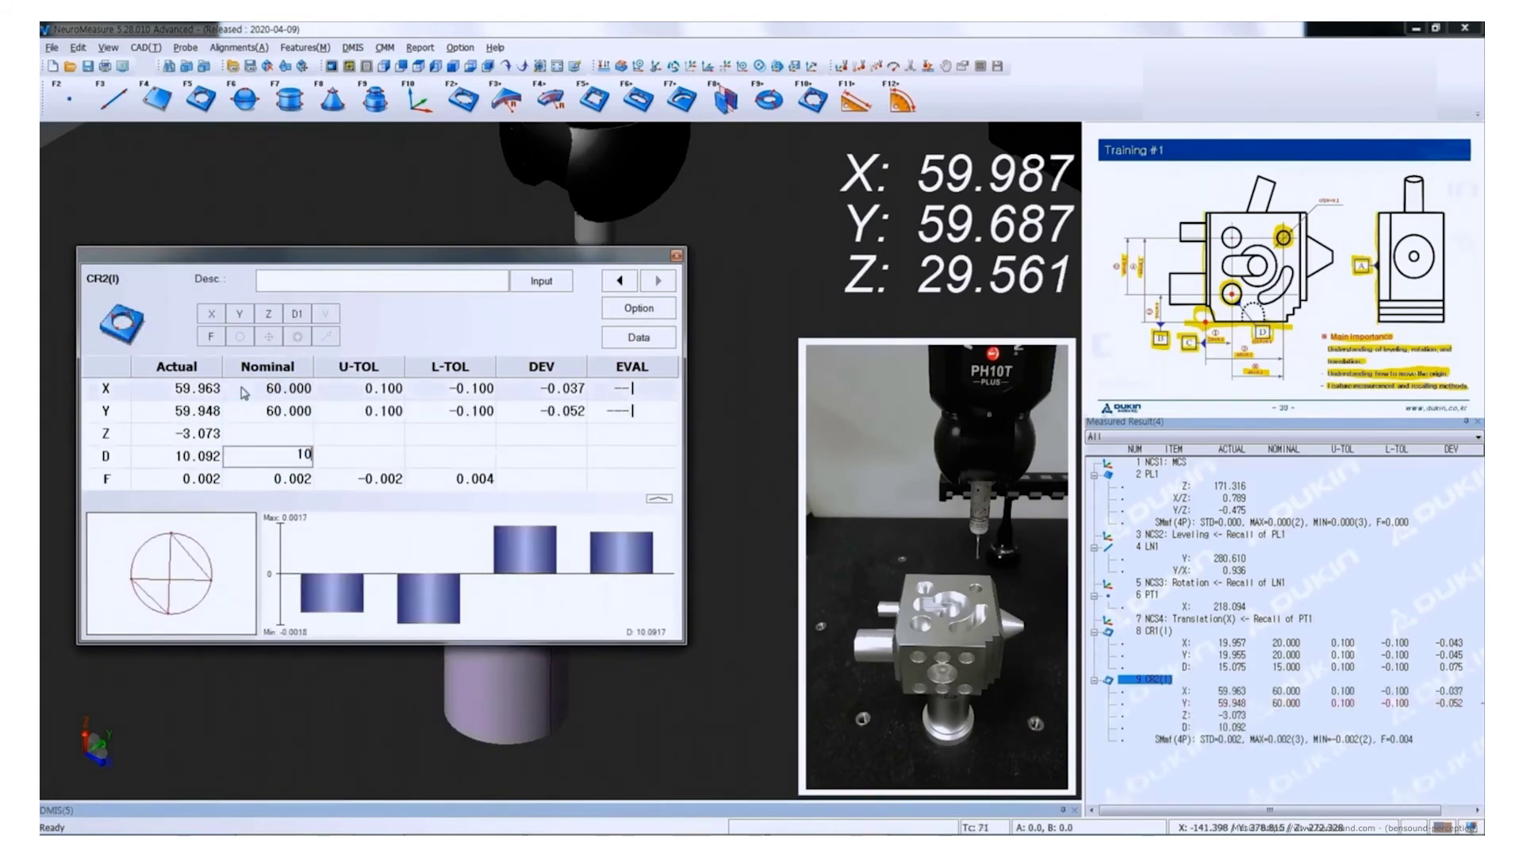
key(Return)
Remove CR2's Z and F rows, leaving only X, Y and D, and close its details.
click(268, 313)
click(242, 337)
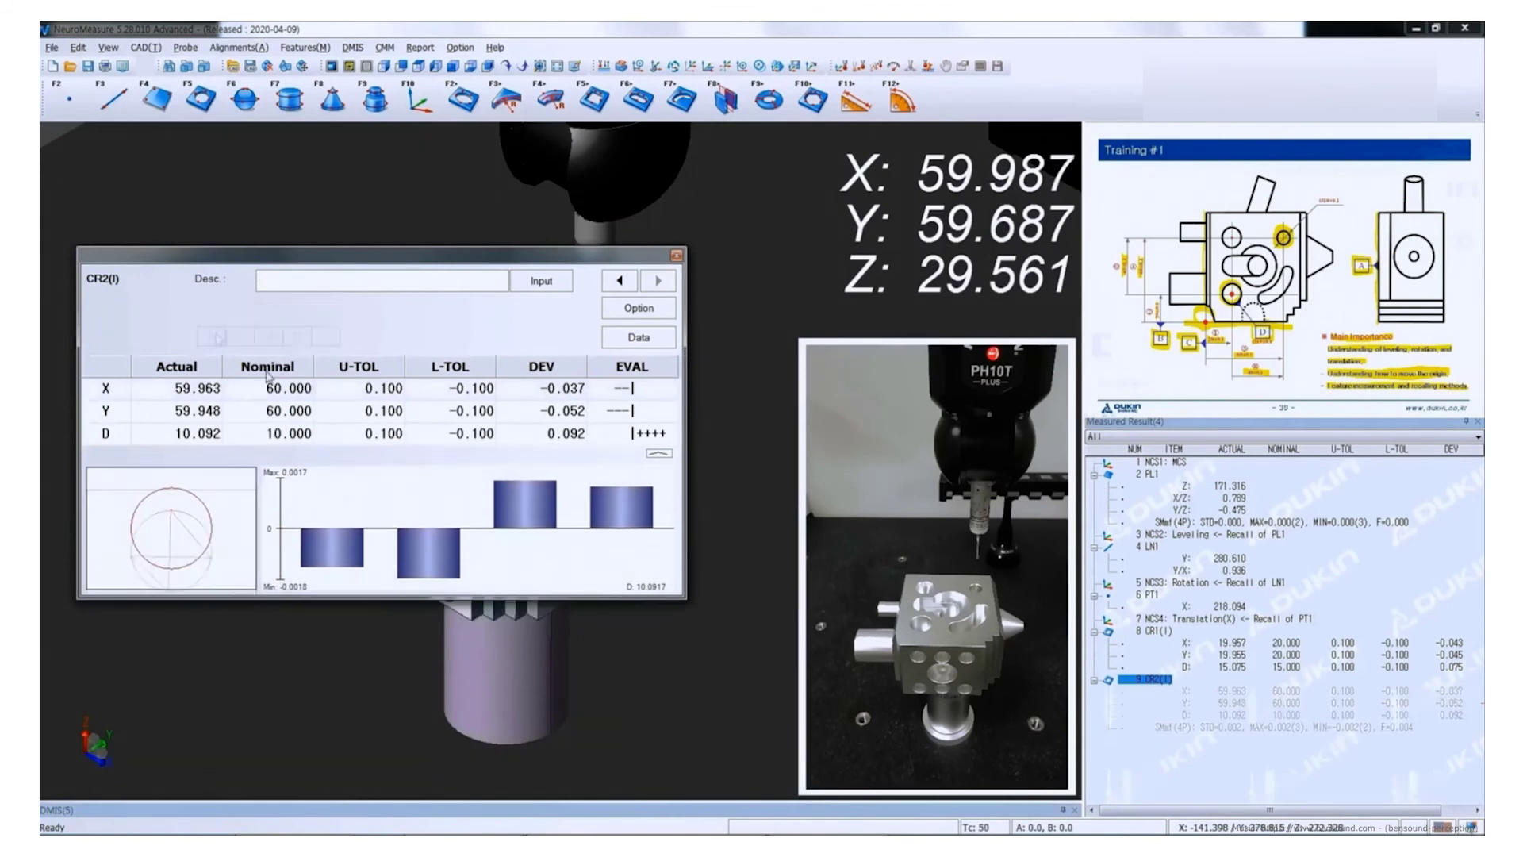
click(677, 255)
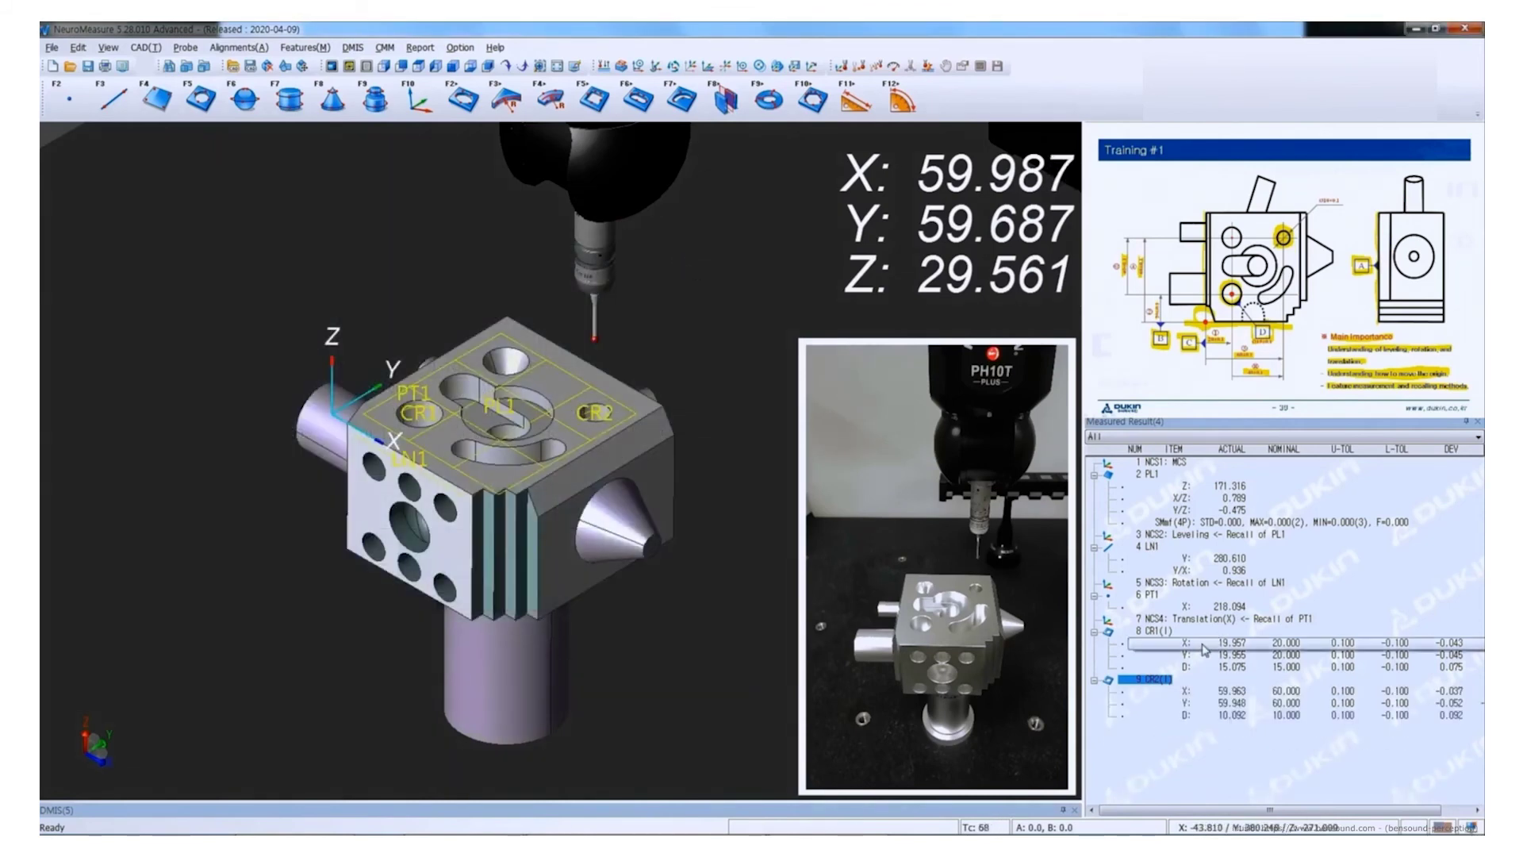
Translate the origin to CR1's centre as NCS5 Translation(X,Y), then bring up CR2's context menu.
click(1170, 632)
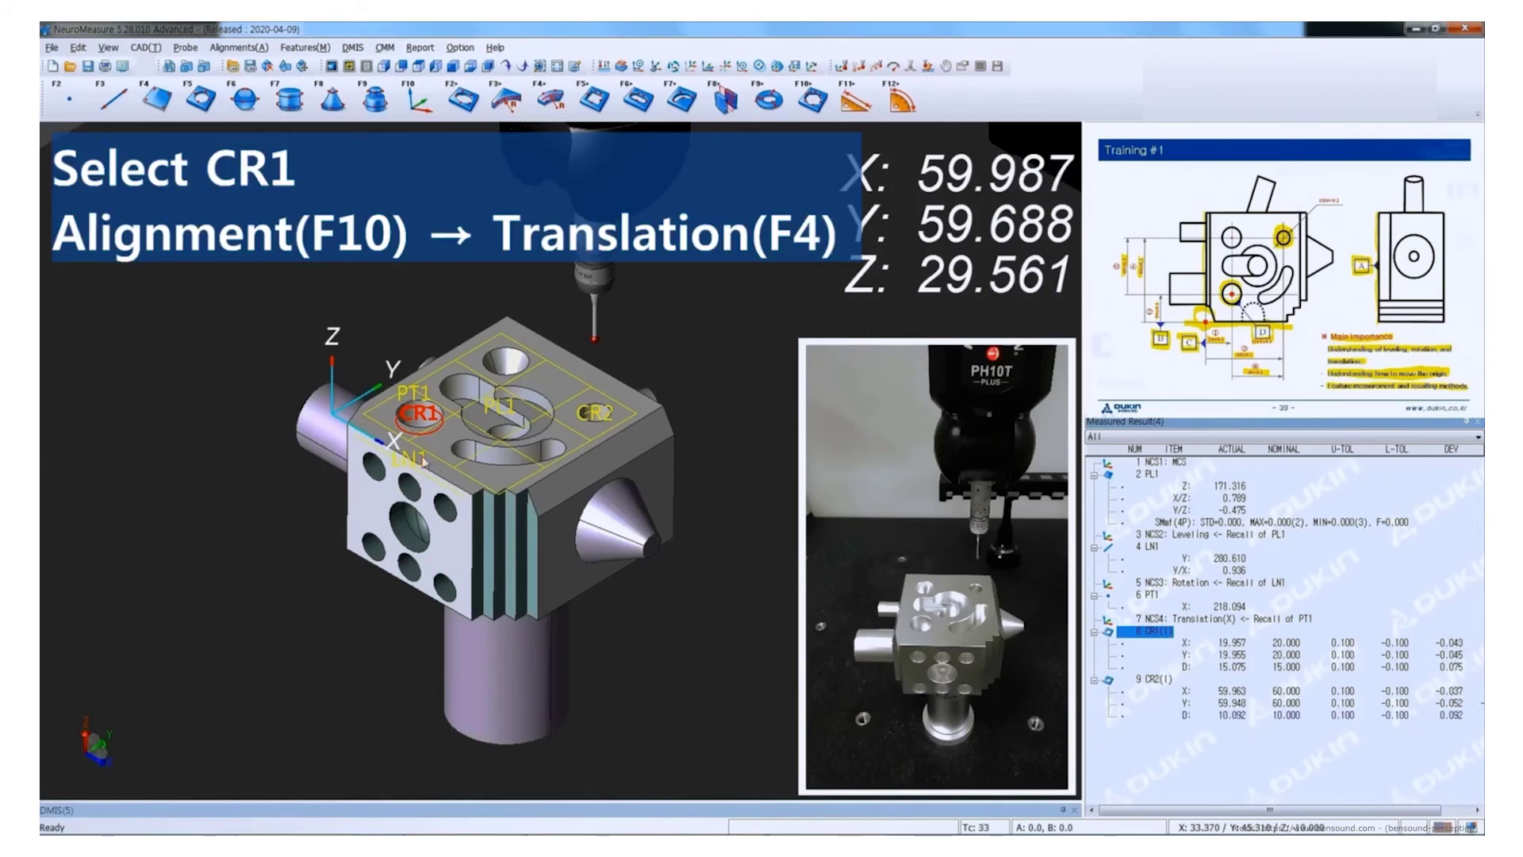
click(416, 101)
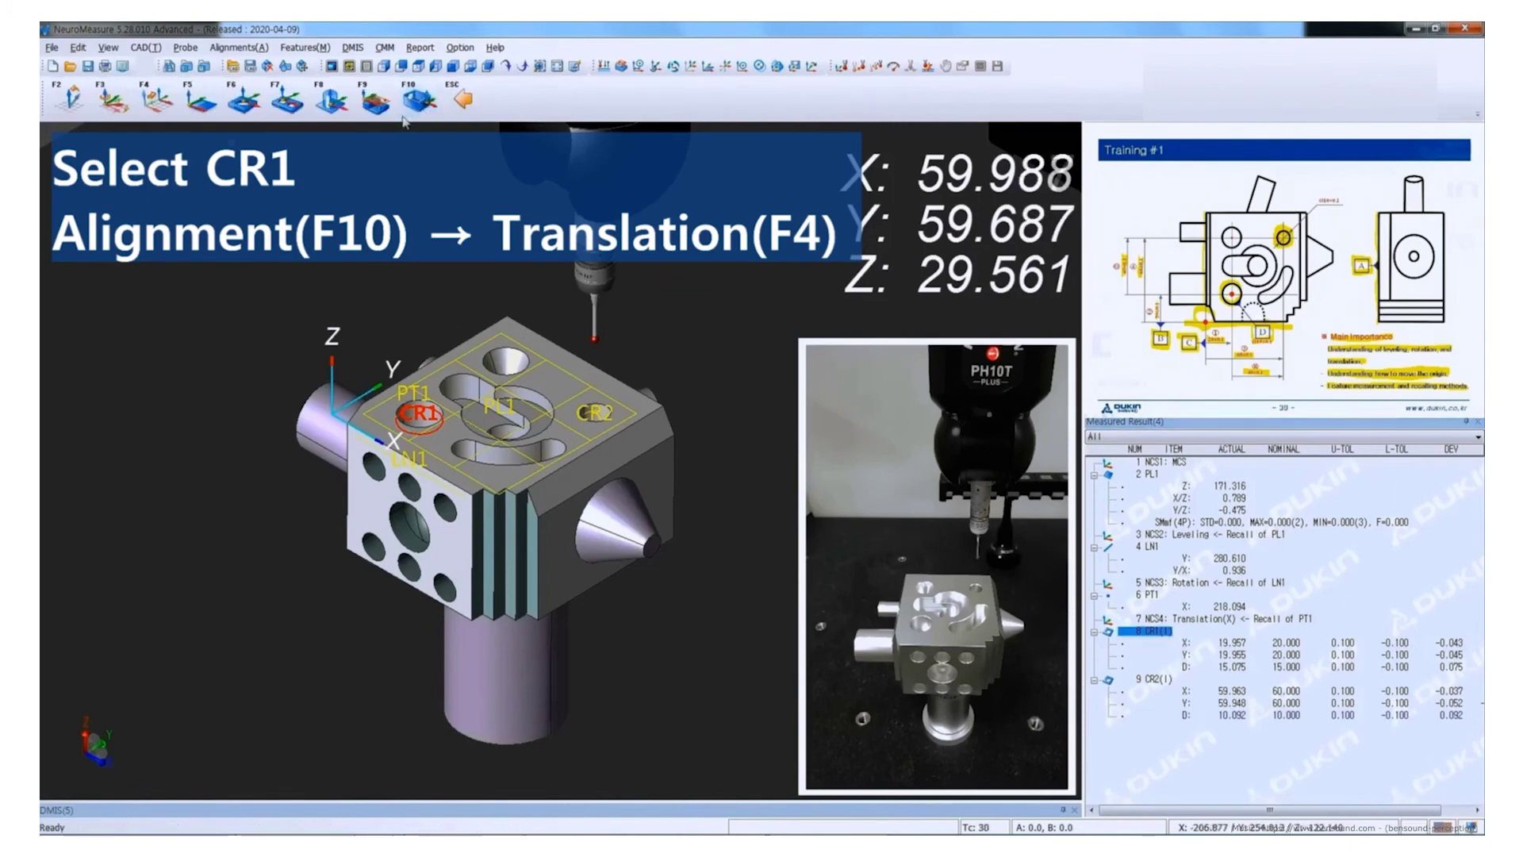
click(161, 104)
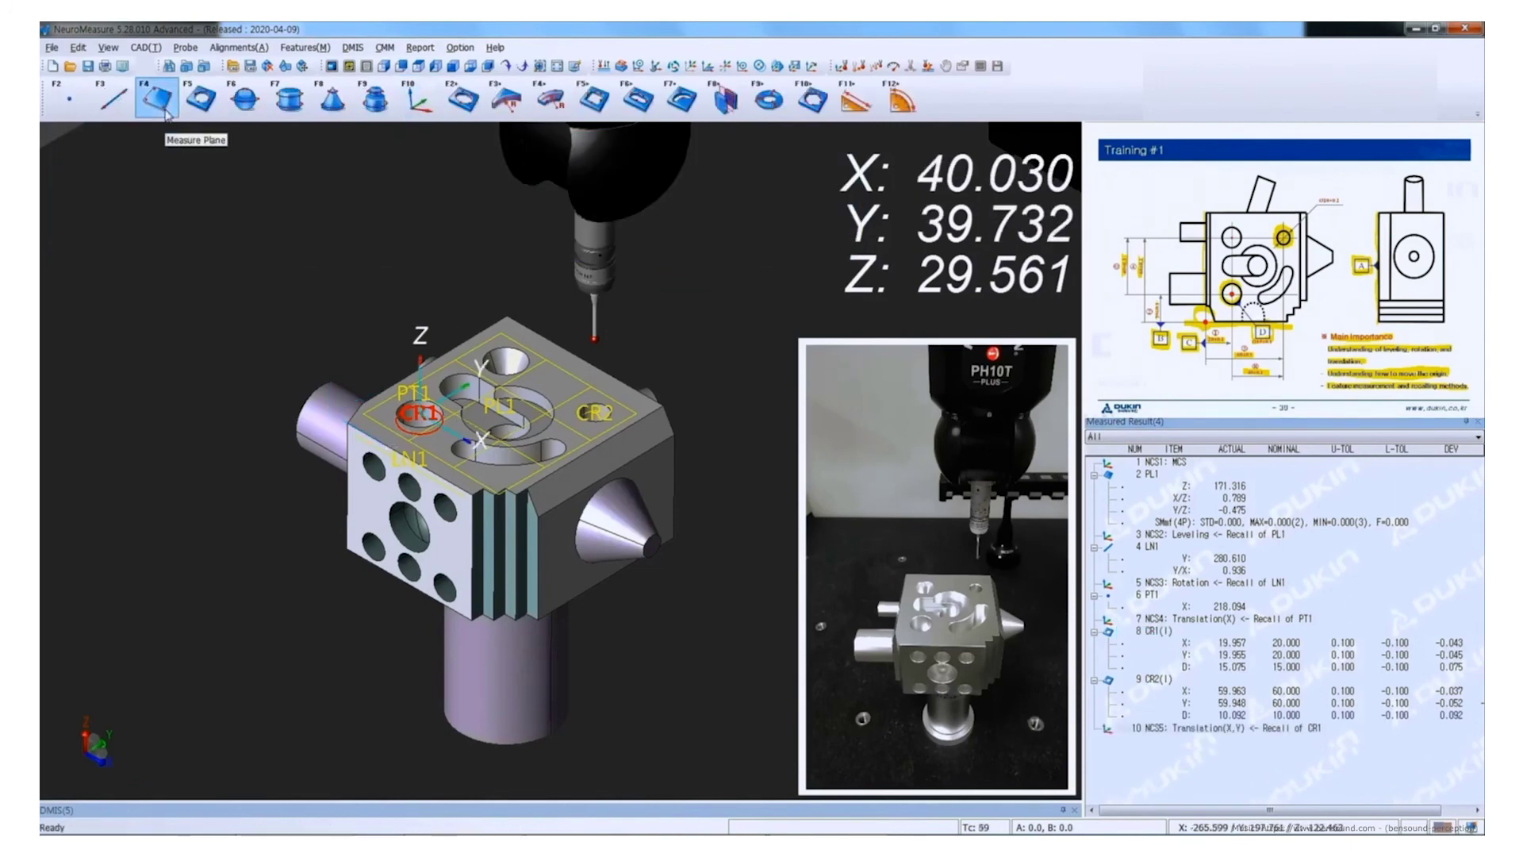
click(1149, 679)
right_click(1148, 681)
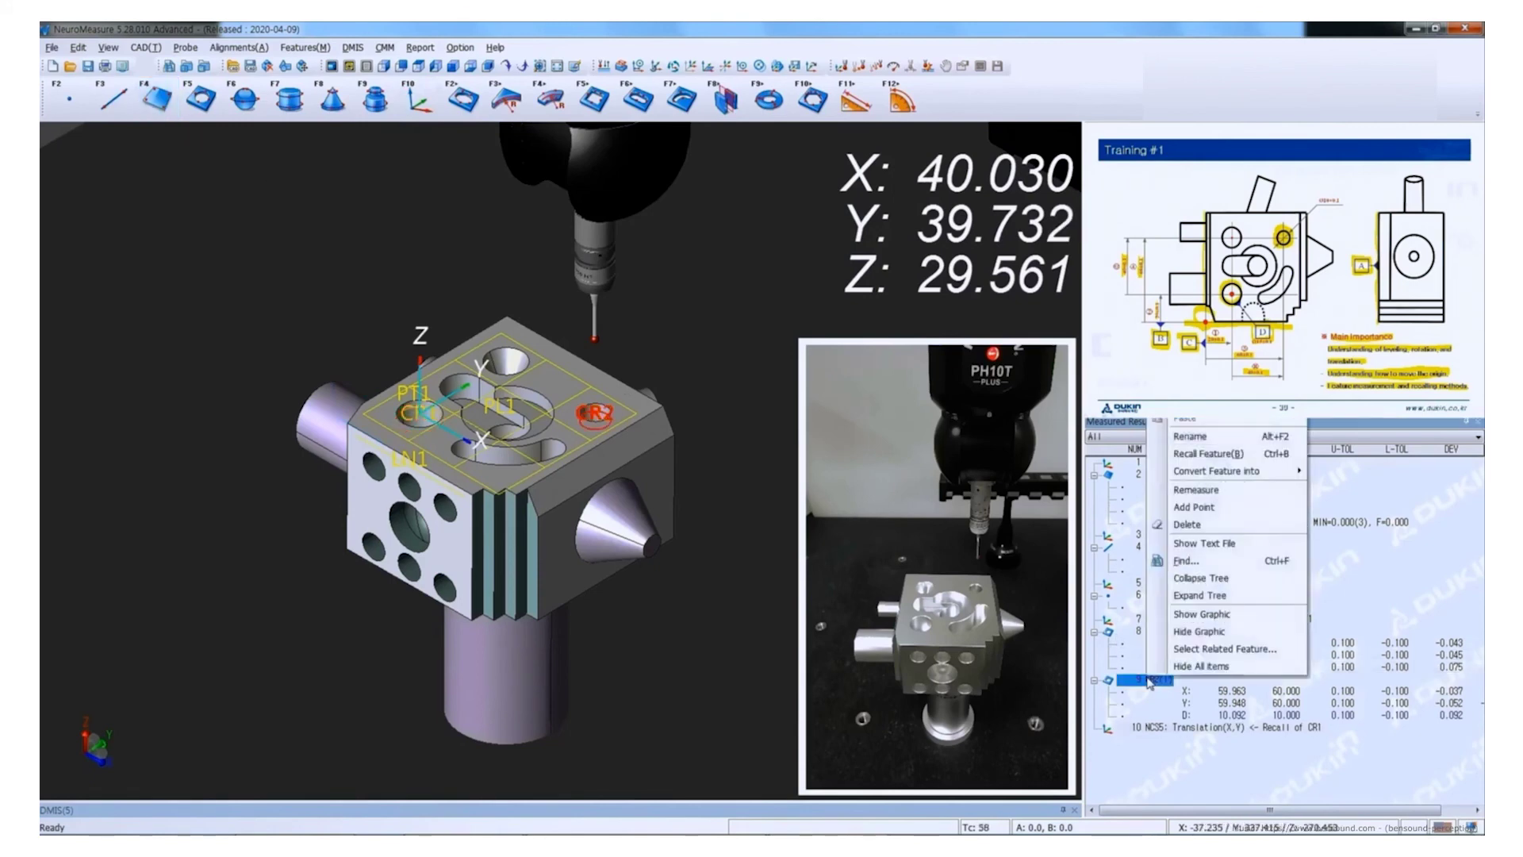
Recall CR2 as circle CR3, measuring about X 40.005, Y 39.993 from the CR1 origin.
click(1297, 458)
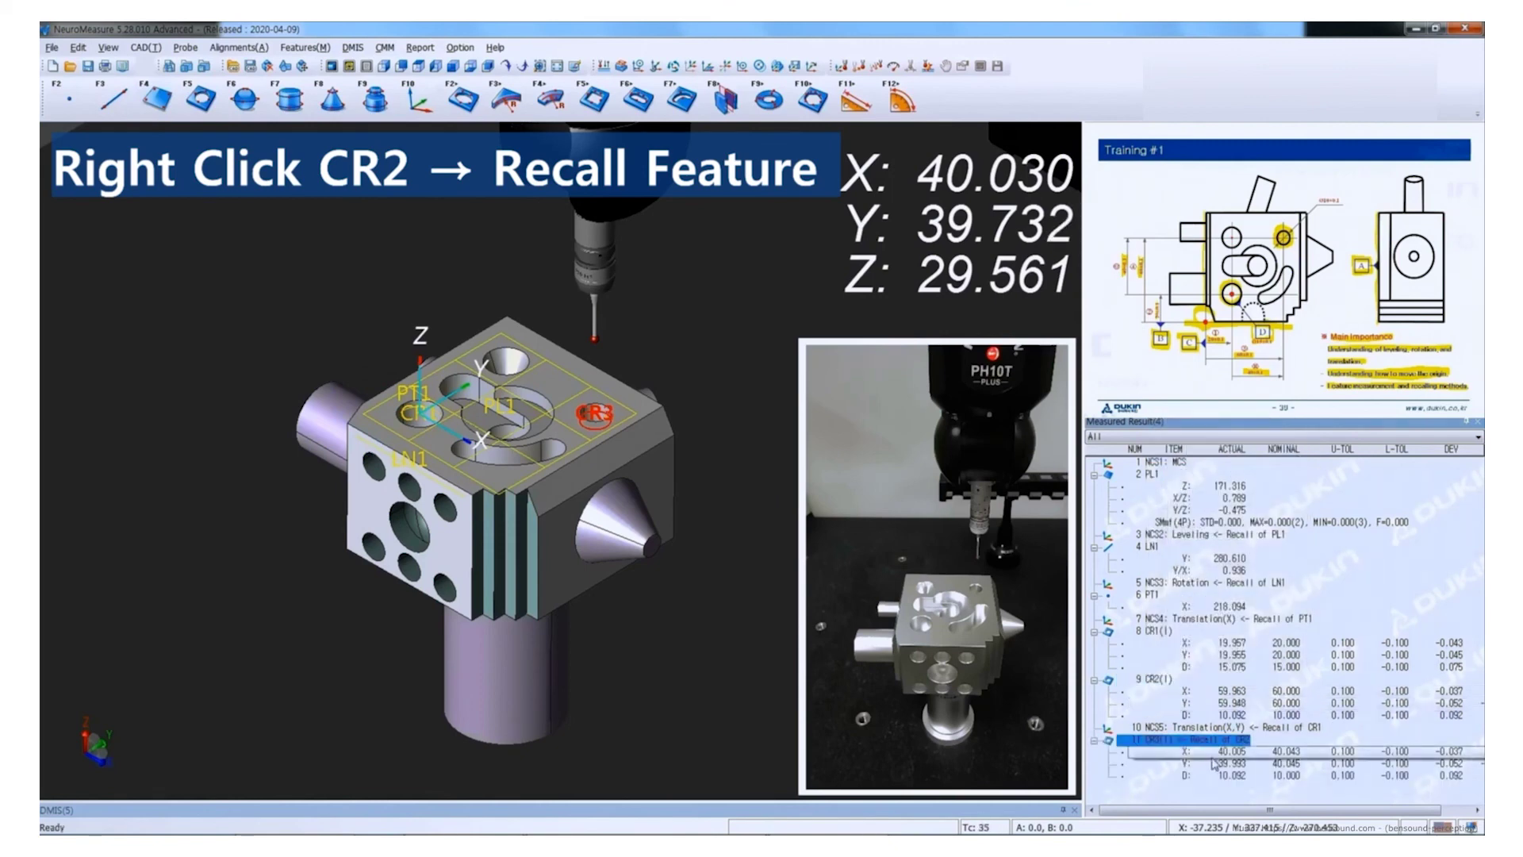
Enter 40 as CR3's nominal X and Y, leaving deviations of 0.005 and −0.007.
double_click(1272, 764)
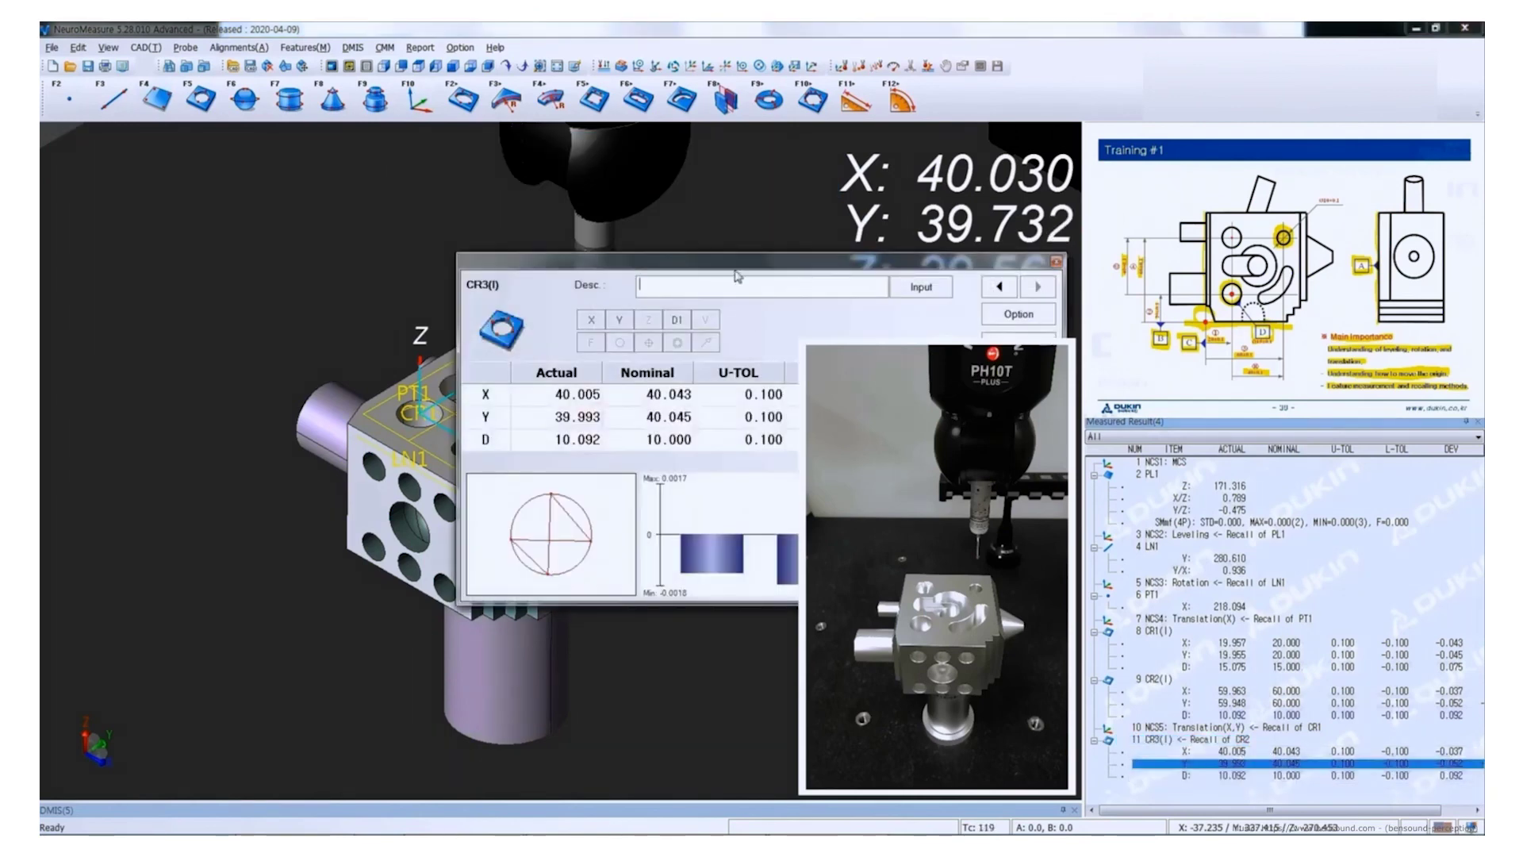
drag(738, 276, 426, 264)
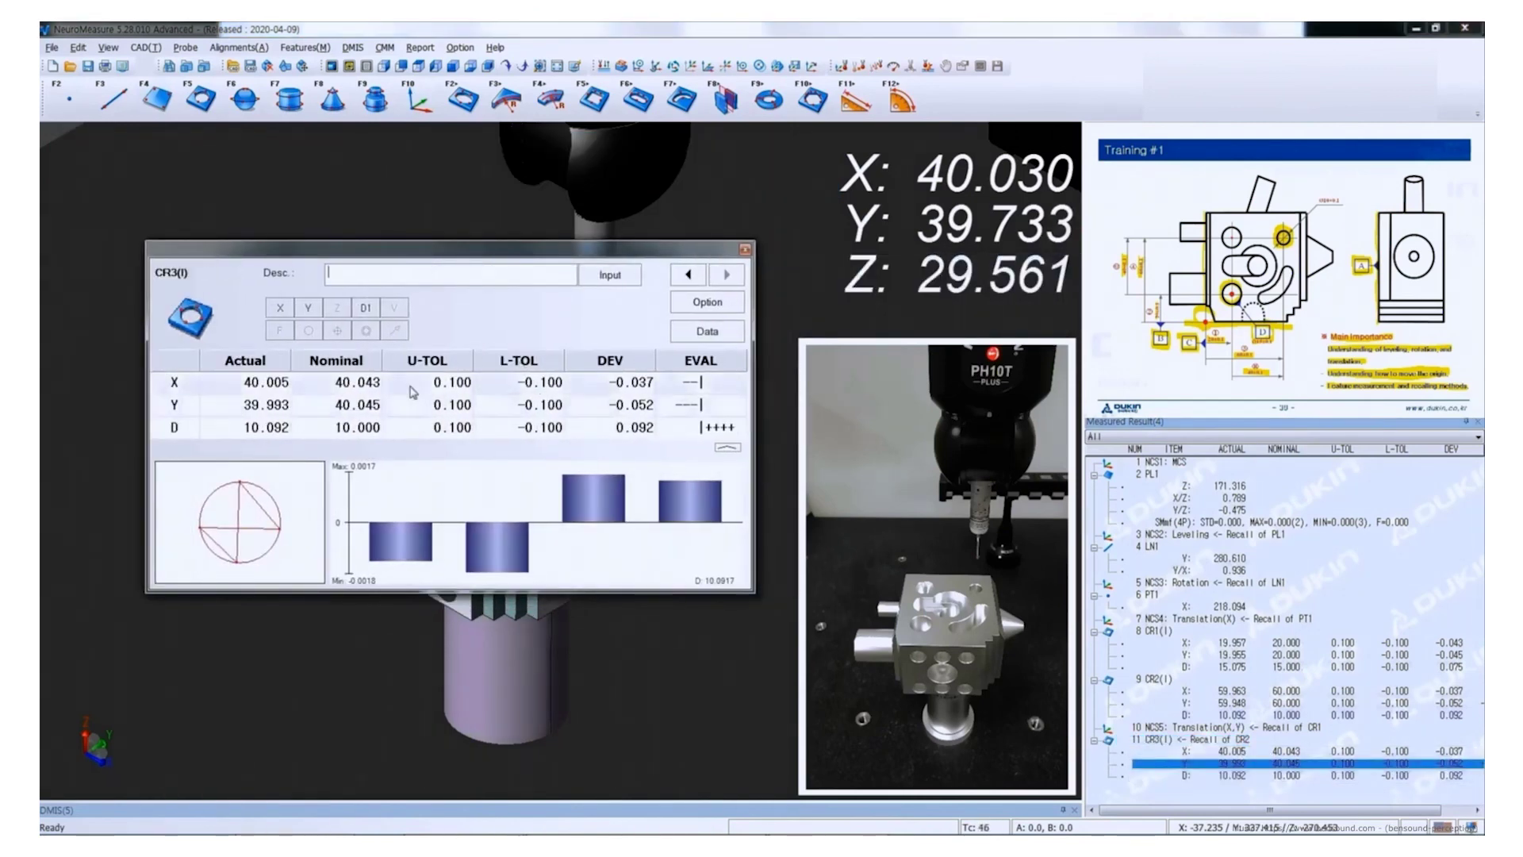
click(370, 382)
text(40)
key(Return)
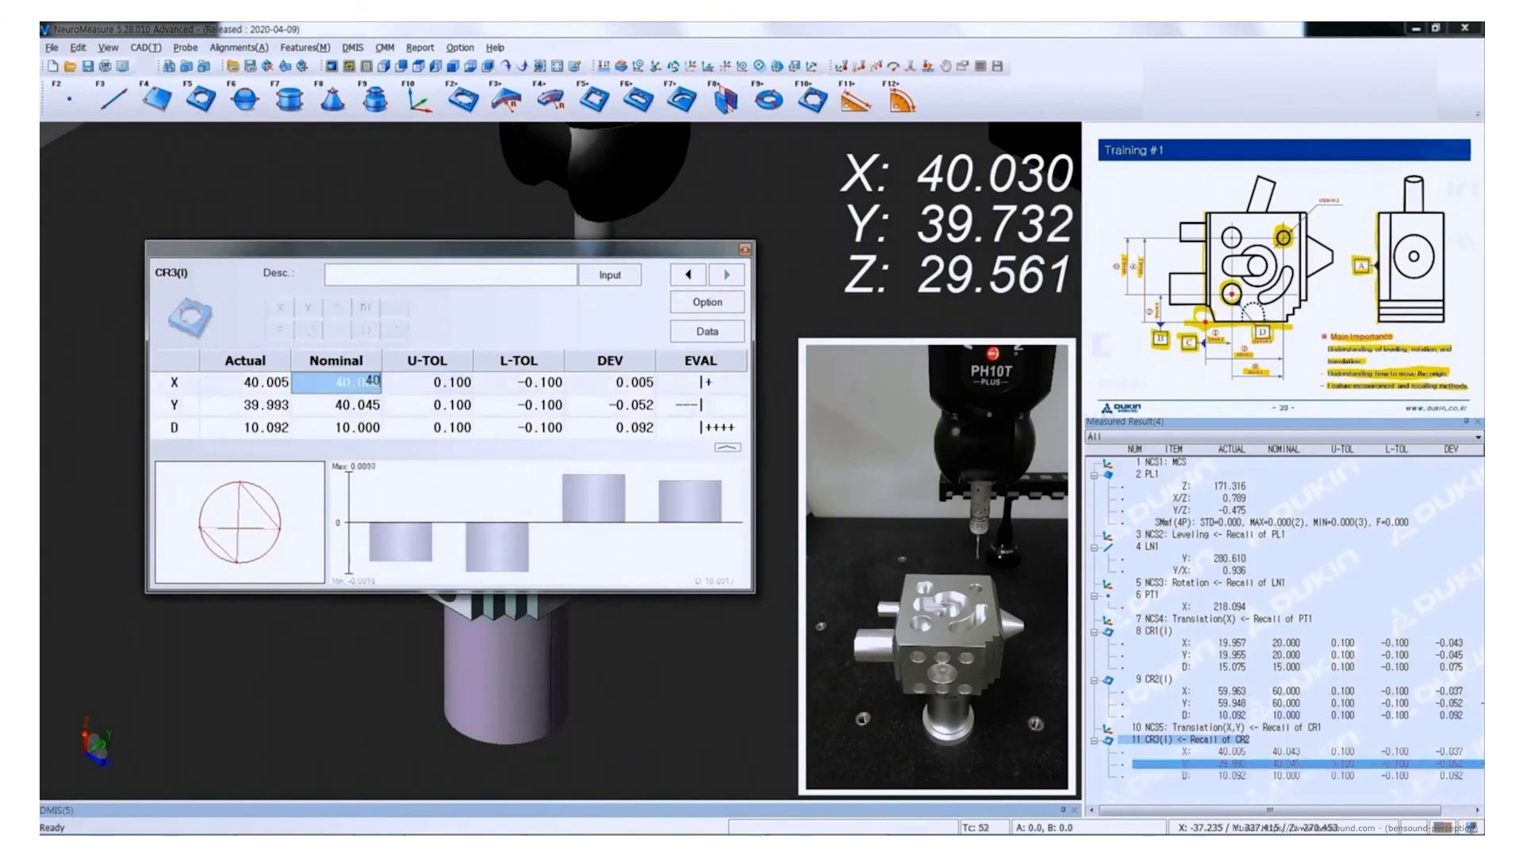
key(Return)
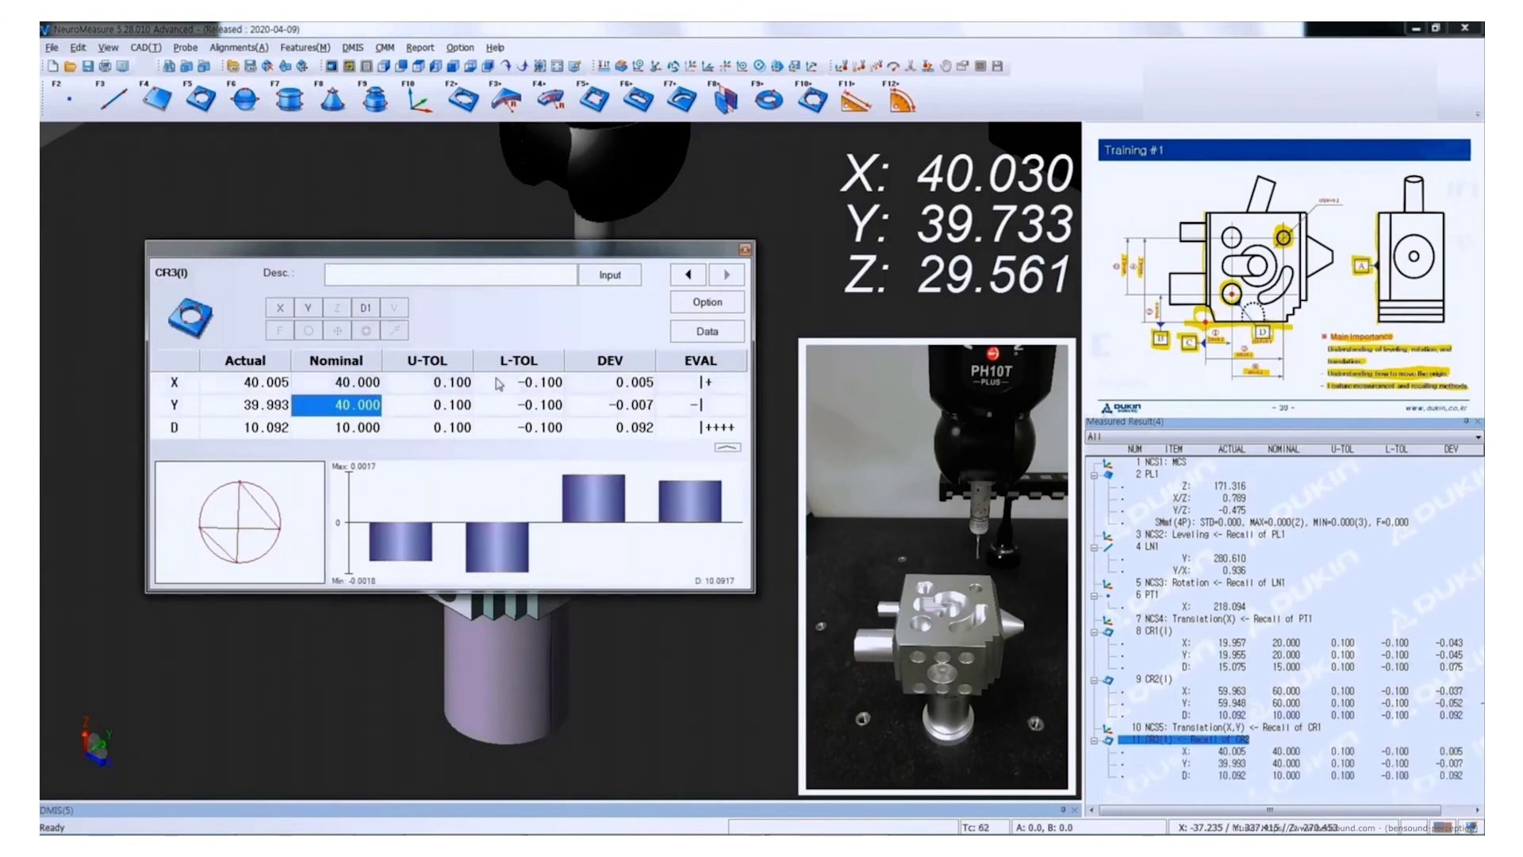
click(745, 250)
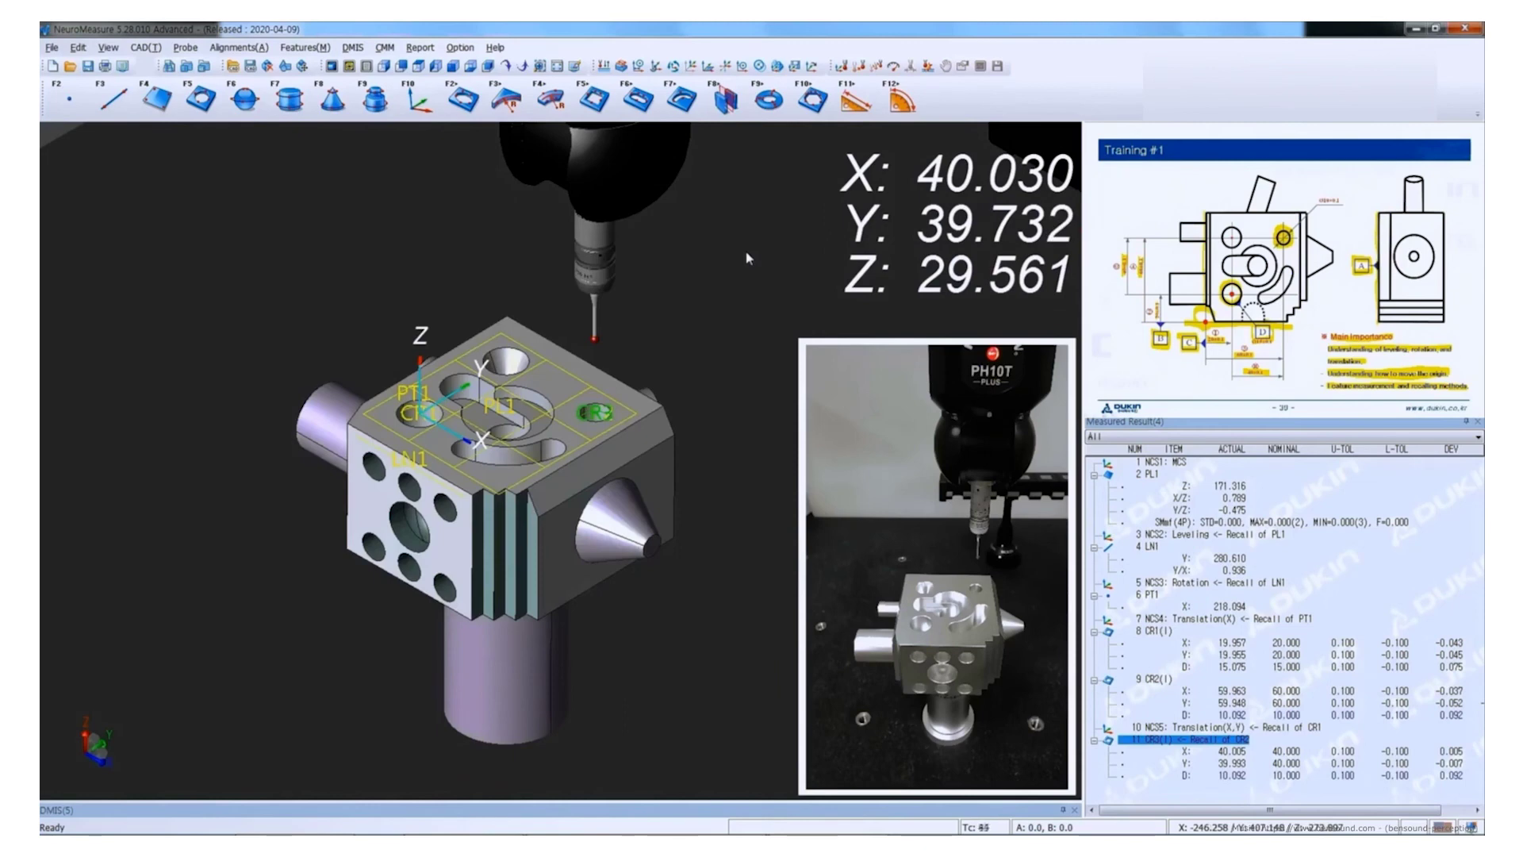